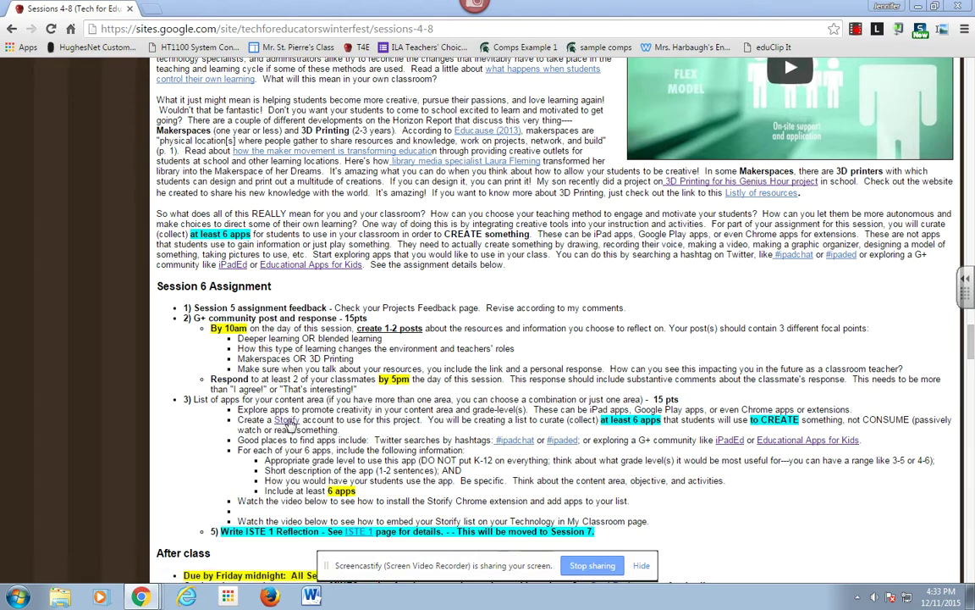
Open Storify from the Session 6 assignment page and start a new story
{"action": "left_click", "coordinate": [287, 421]}
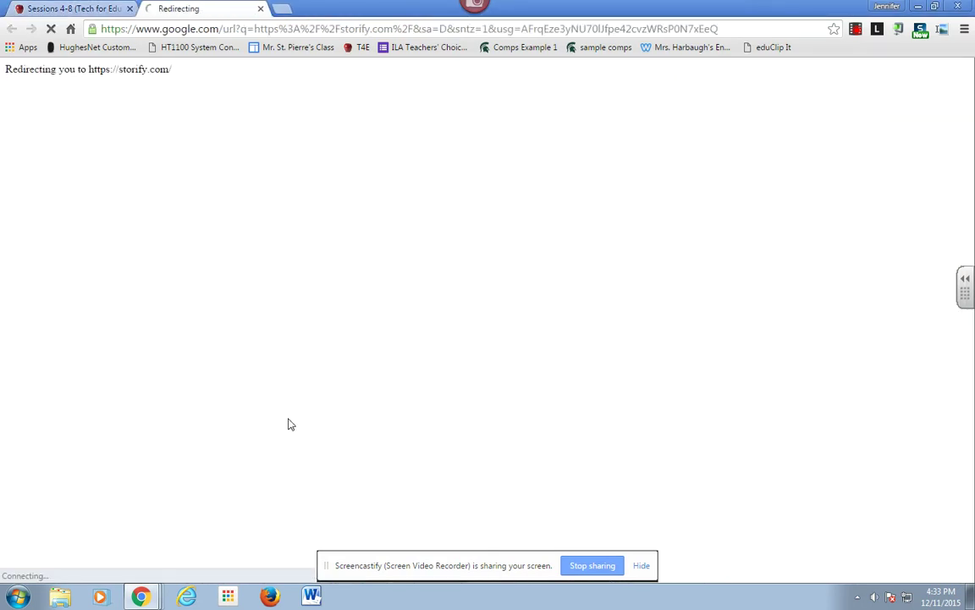
{"action": "left_click", "coordinate": [641, 566]}
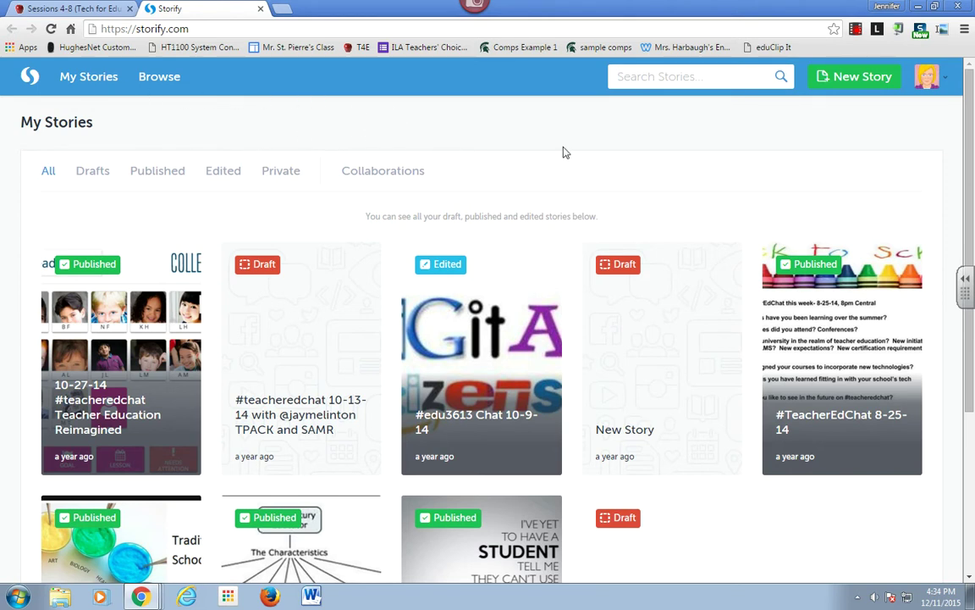
{"action": "left_click", "coordinate": [844, 84]}
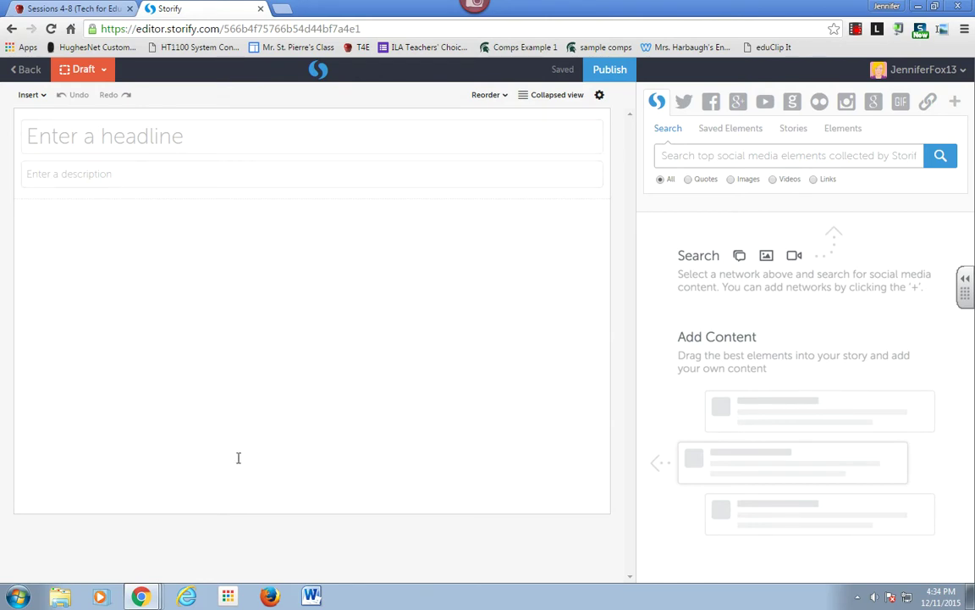
Look through the story editor's content sources, including YouTube, Flickr, Getty Images, Google and Embed URL, finishing on Twitter
{"action": "left_click", "coordinate": [684, 102]}
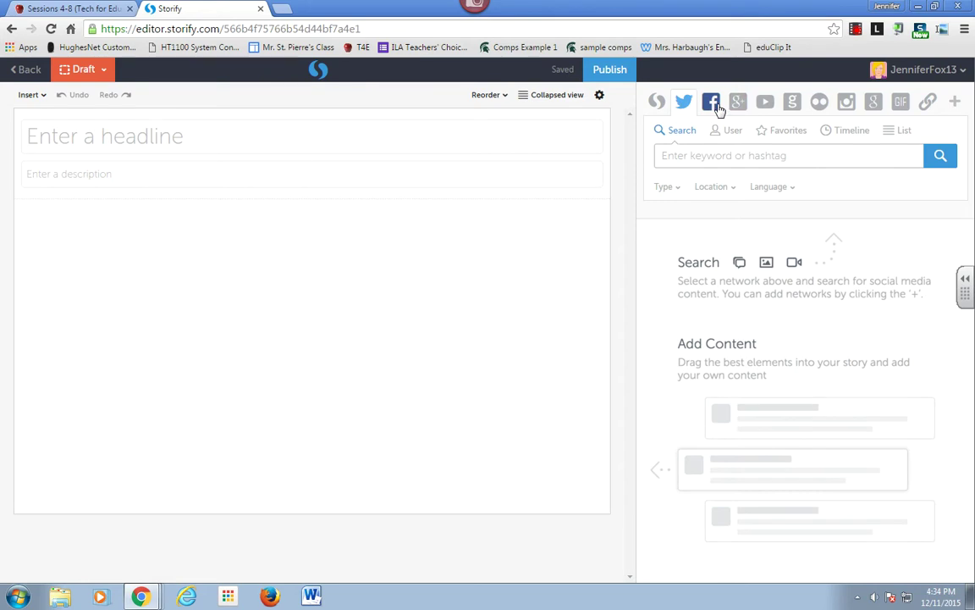
{"action": "left_click", "coordinate": [711, 103]}
{"action": "left_click", "coordinate": [738, 103]}
{"action": "left_click", "coordinate": [769, 106]}
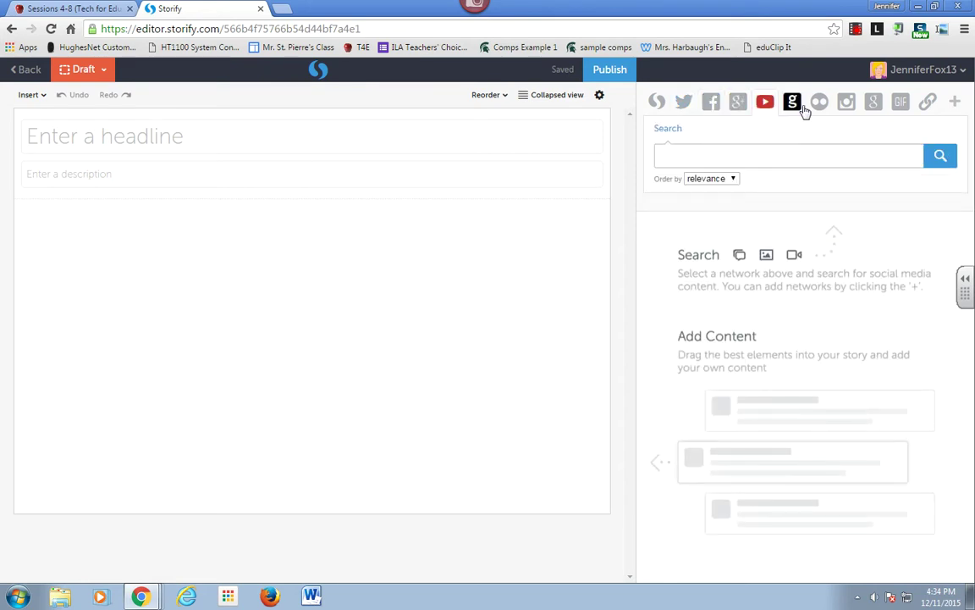
{"action": "left_click", "coordinate": [796, 109]}
{"action": "left_click", "coordinate": [819, 108]}
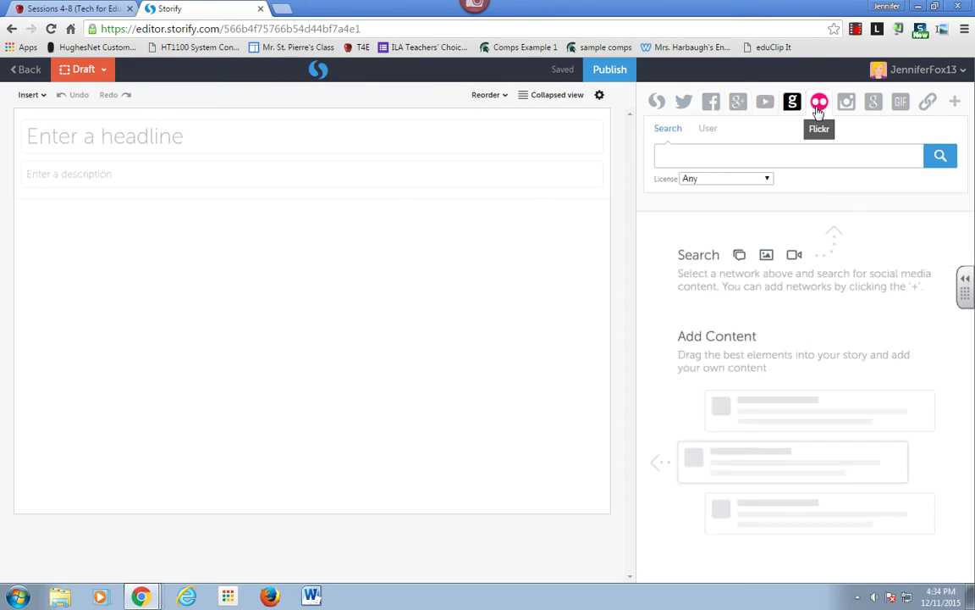
{"action": "left_click", "coordinate": [793, 106]}
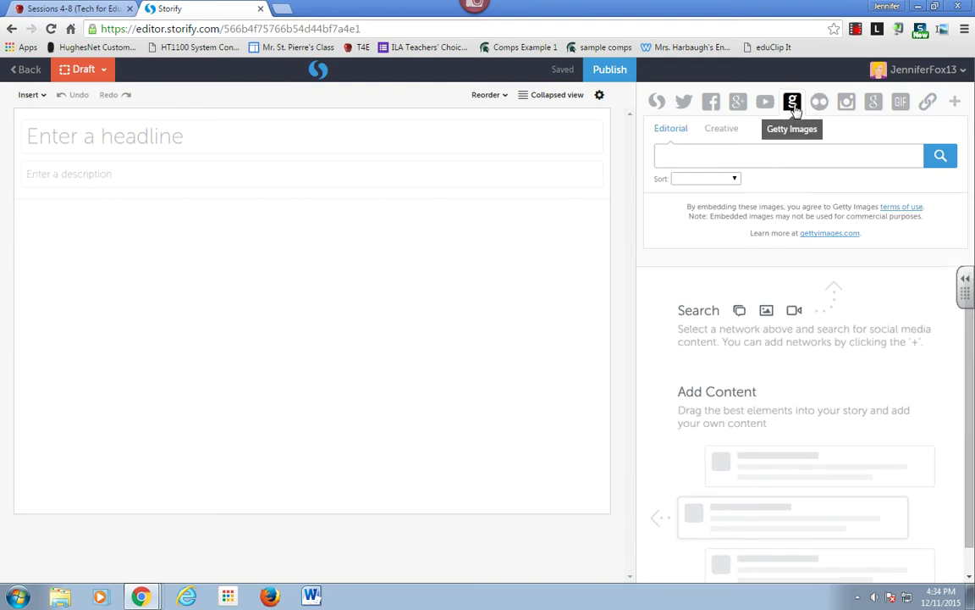
{"action": "left_click", "coordinate": [875, 106]}
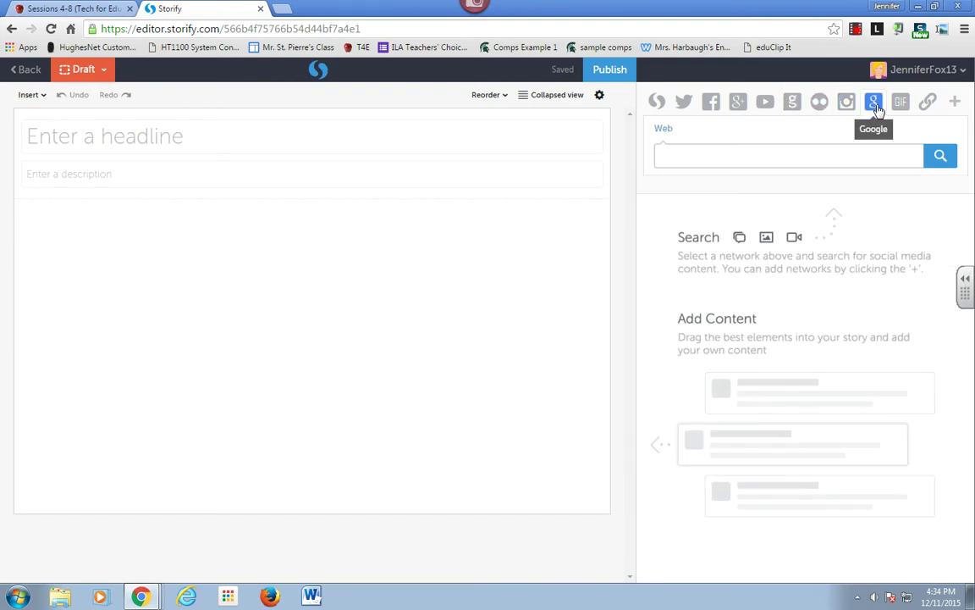
{"action": "left_click", "coordinate": [928, 103]}
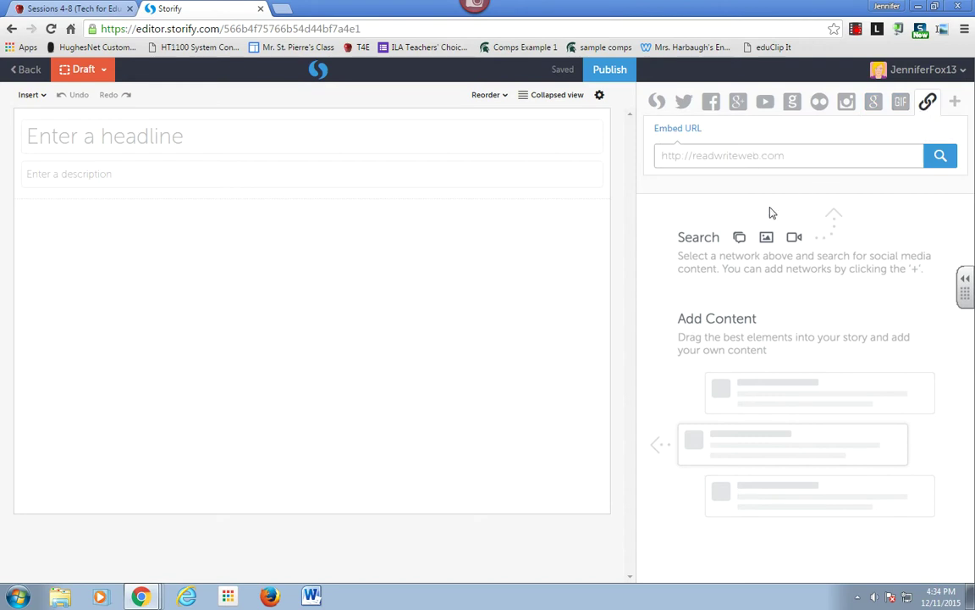
{"action": "left_click", "coordinate": [684, 101]}
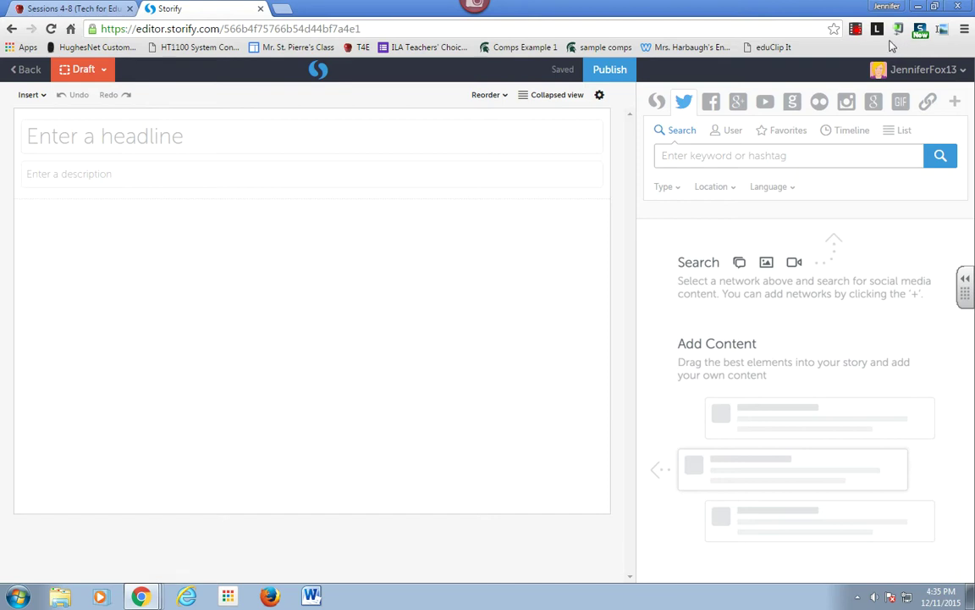
Open the Chrome Web Store in a new browser tab by searching the web for "chrome web store"
{"action": "left_click", "coordinate": [284, 10]}
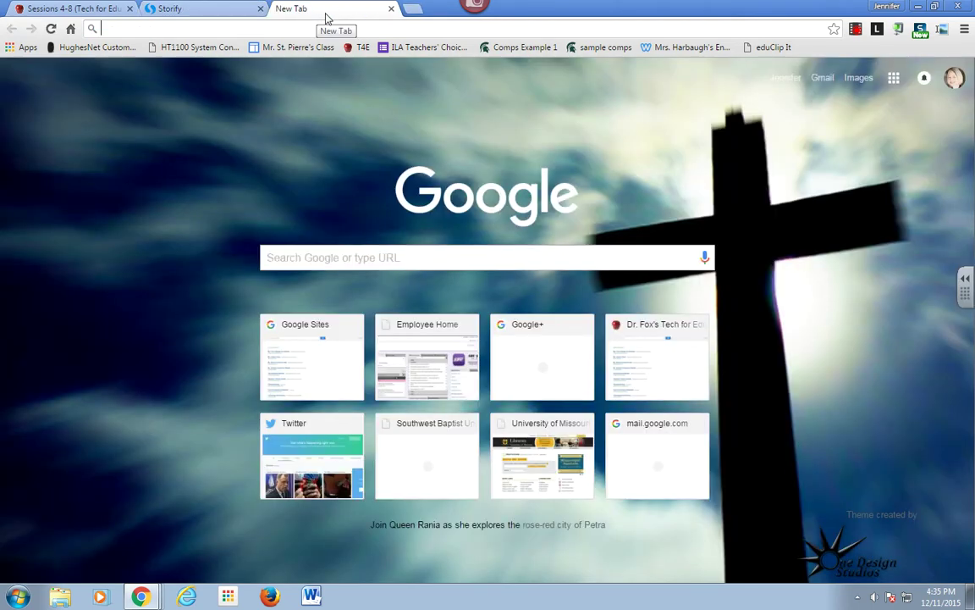
{"action": "type", "text": "chrome web stor"}
{"action": "key", "text": "Return"}
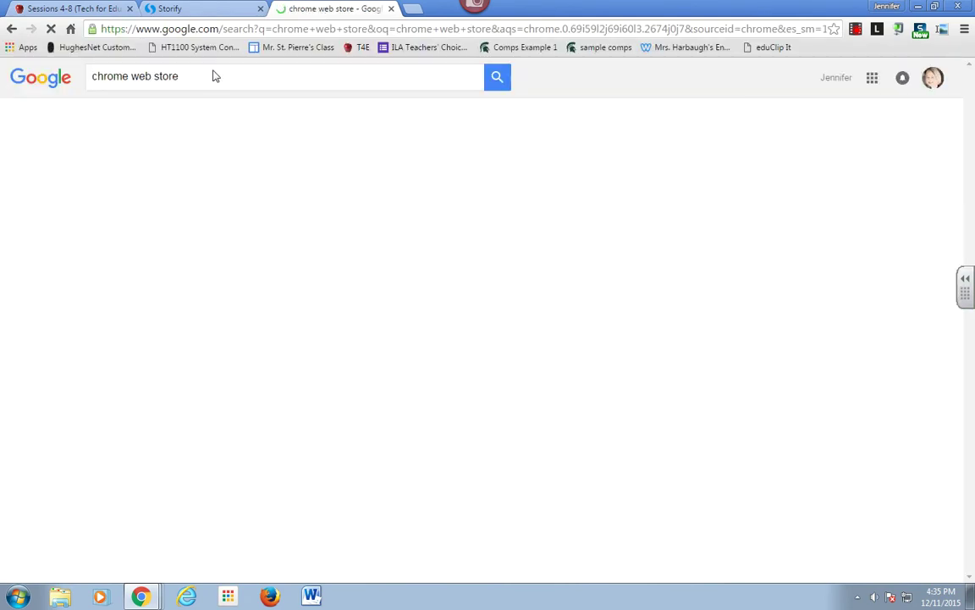
{"action": "left_click", "coordinate": [158, 183]}
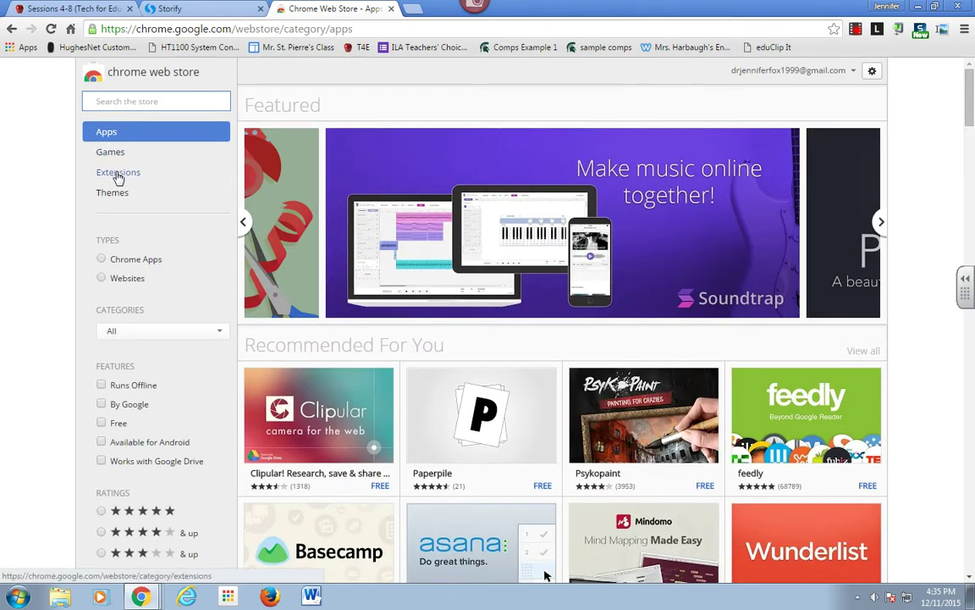
Search the Chrome Web Store for "storify" and limit the results to extensions
{"action": "left_click", "coordinate": [119, 174]}
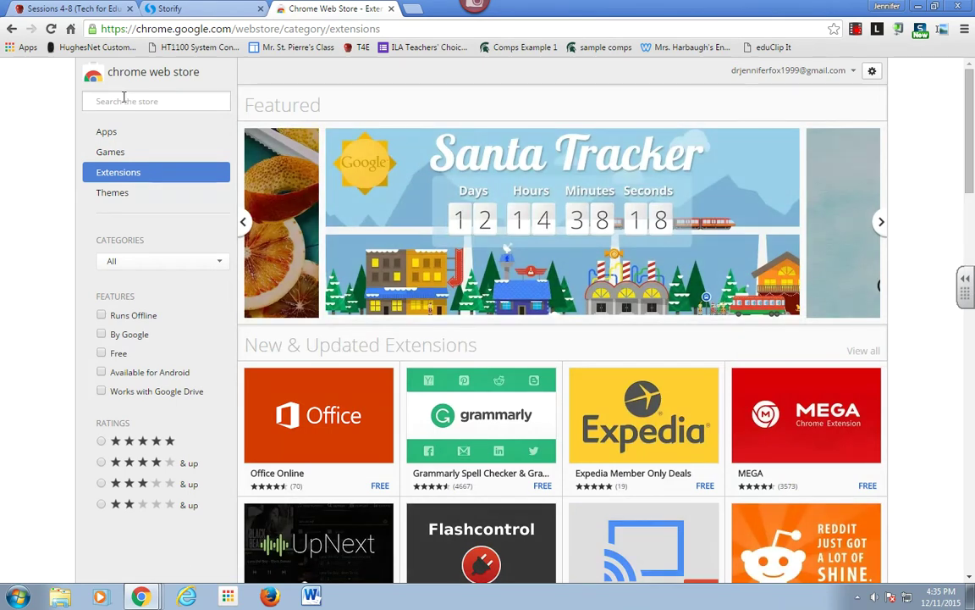
{"action": "left_click", "coordinate": [124, 100]}
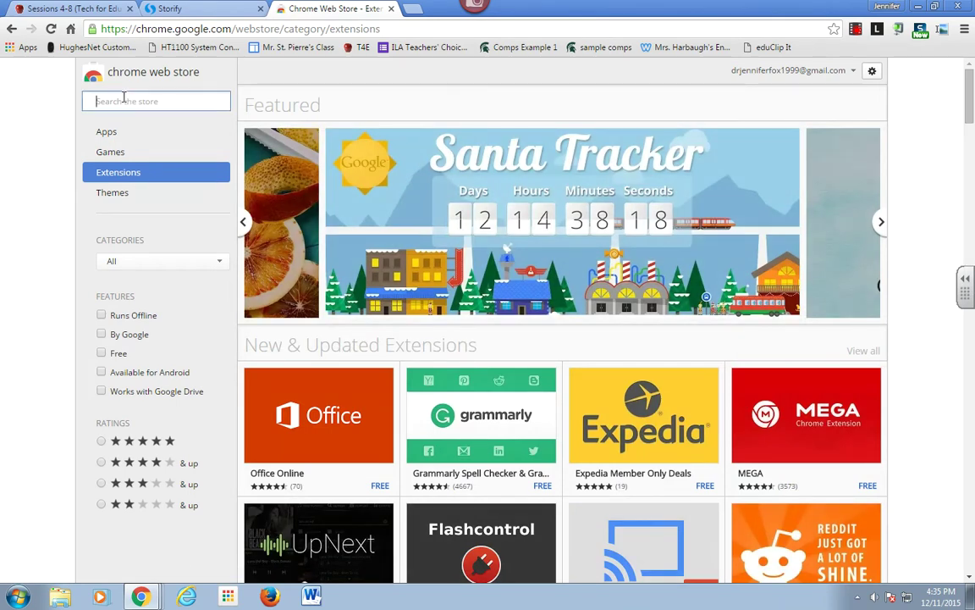
{"action": "type", "text": "storify"}
{"action": "key", "text": "Return"}
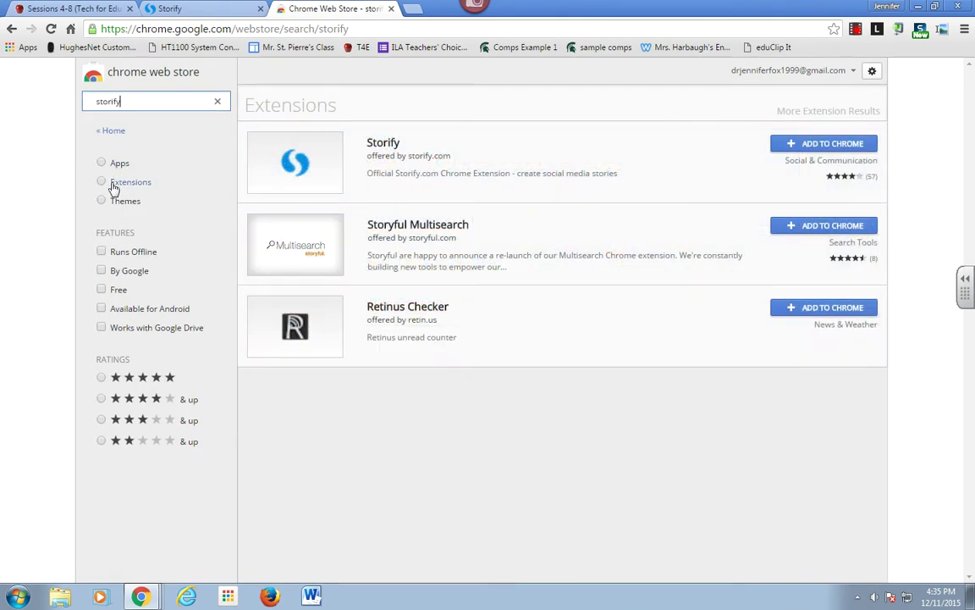
{"action": "left_click", "coordinate": [114, 184]}
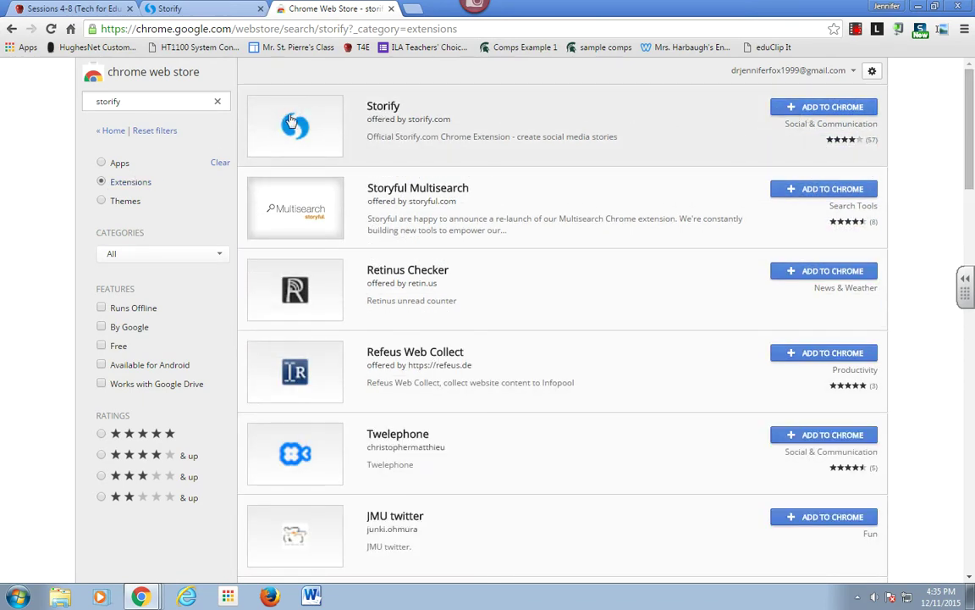
Add the official Storify extension to Chrome and return to the story draft, closing the web store page
{"action": "left_click", "coordinate": [802, 108]}
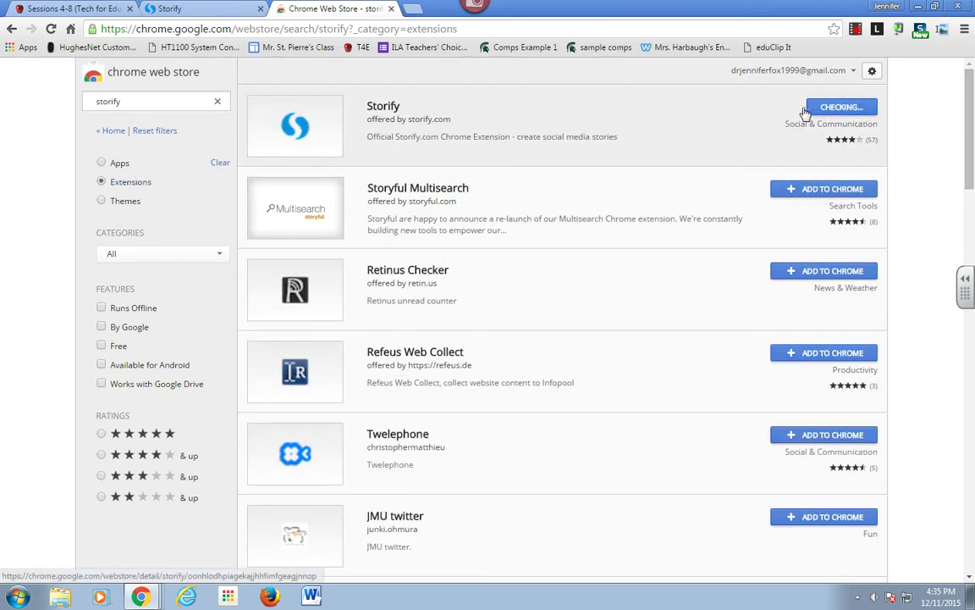
{"action": "left_click", "coordinate": [514, 136]}
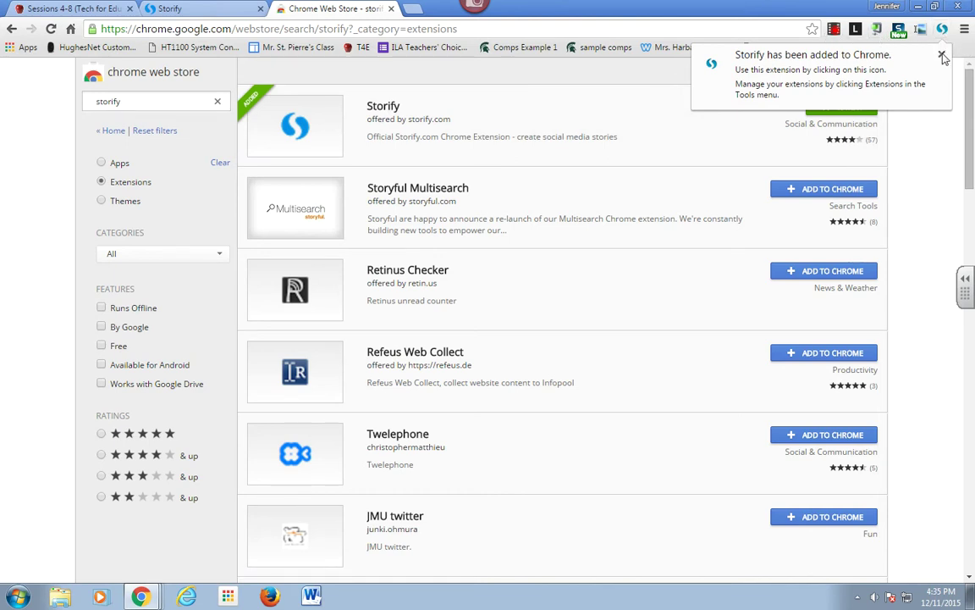
{"action": "left_click", "coordinate": [942, 54]}
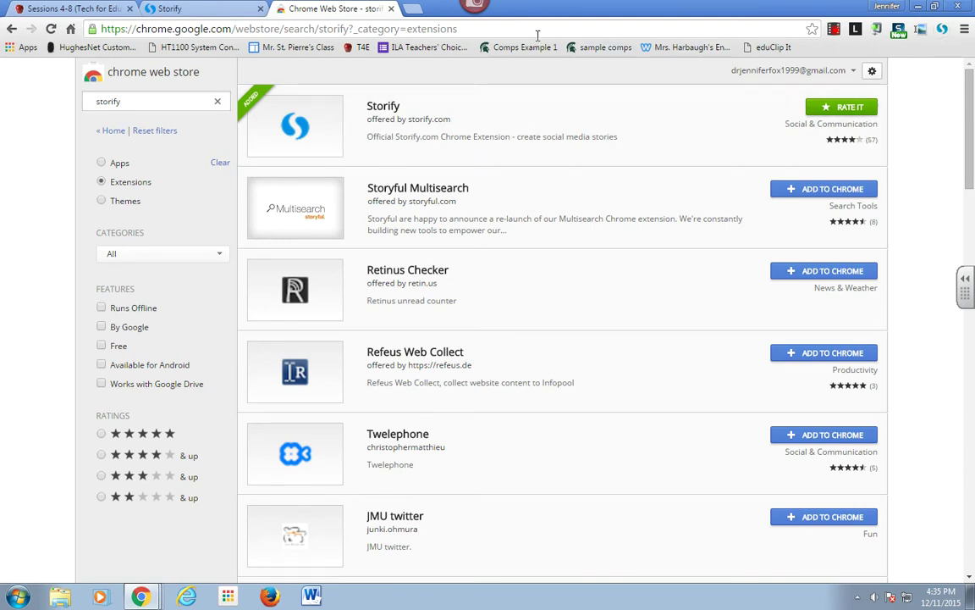
{"action": "left_click", "coordinate": [391, 8]}
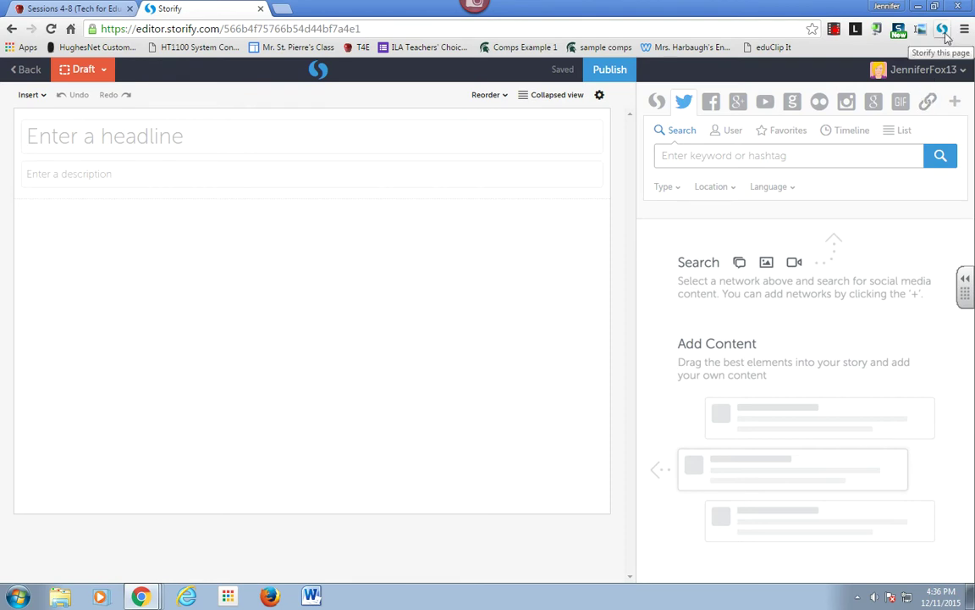
Give the story the headline "Creative Apps for Literacy"
{"action": "left_click", "coordinate": [191, 140]}
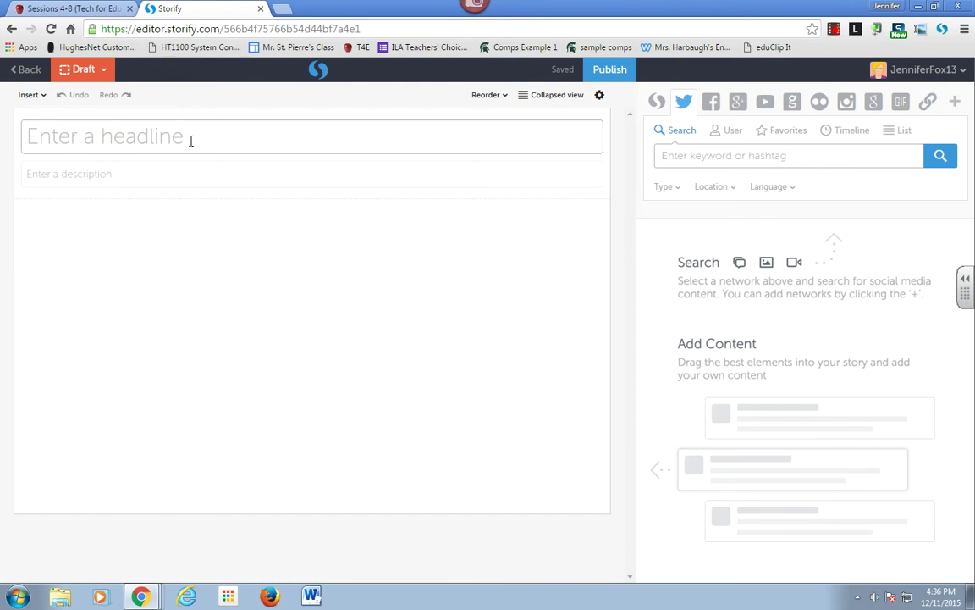
{"action": "type", "text": "Creat"}
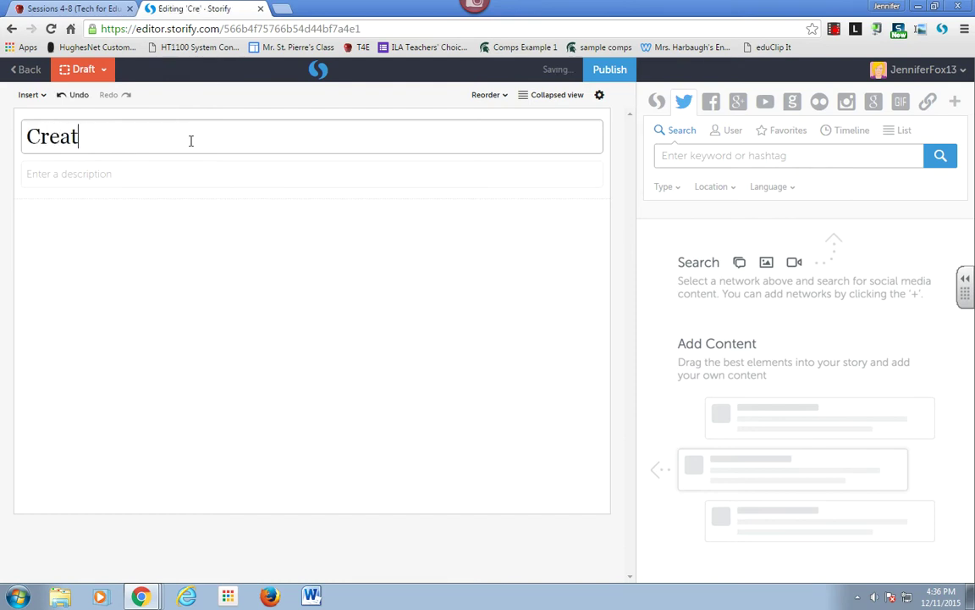
{"action": "type", "text": "ive Apps"}
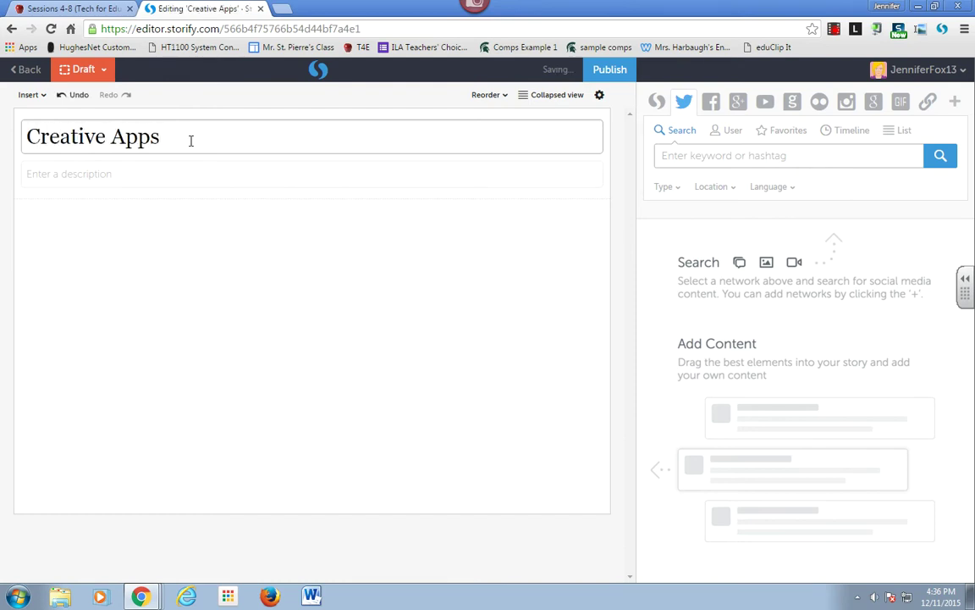
{"action": "type", "text": " for Literacy"}
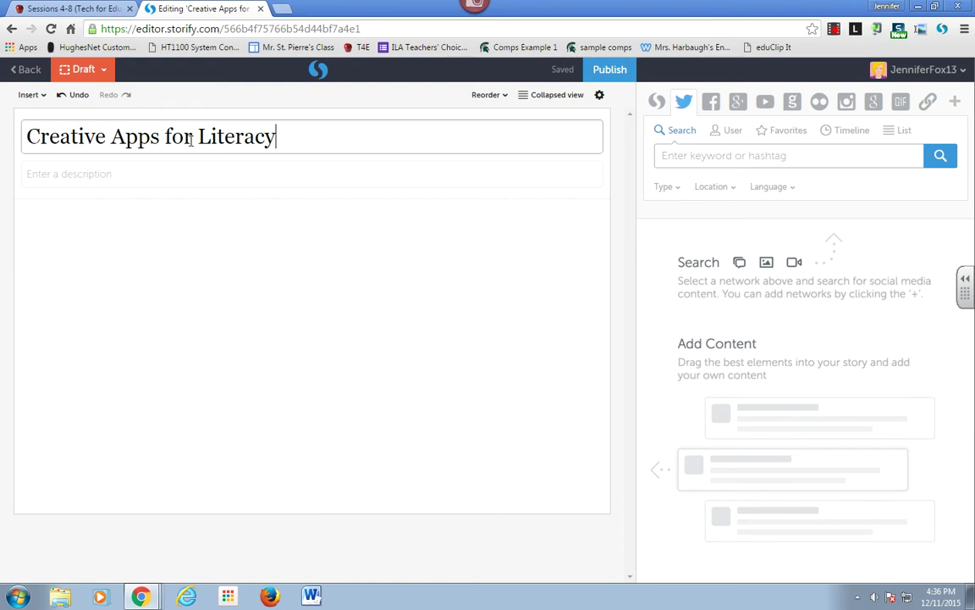
{"action": "left_click", "coordinate": [183, 176]}
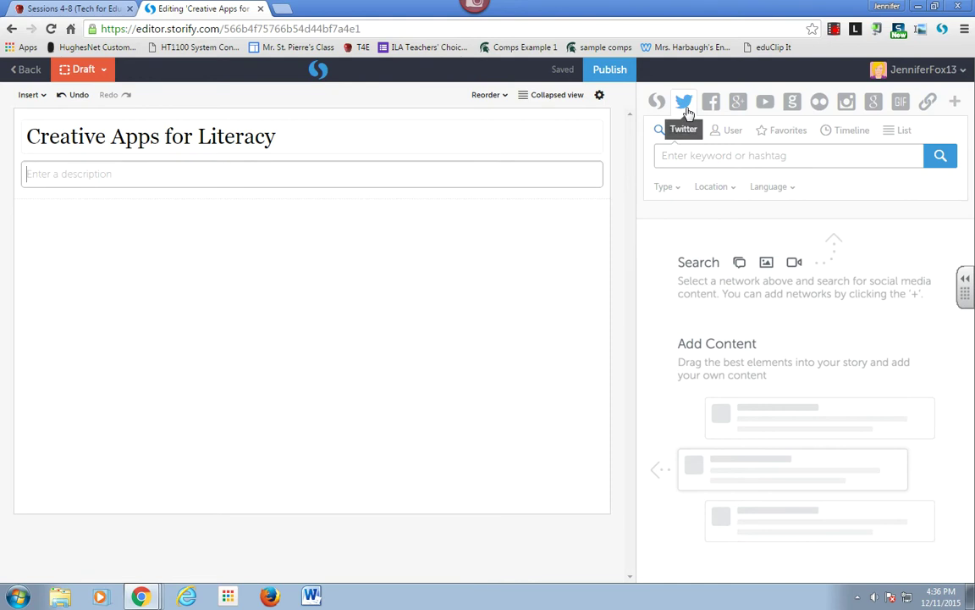
Search Twitter for the hashtag #ipaded from within the story editor
{"action": "left_click", "coordinate": [690, 159]}
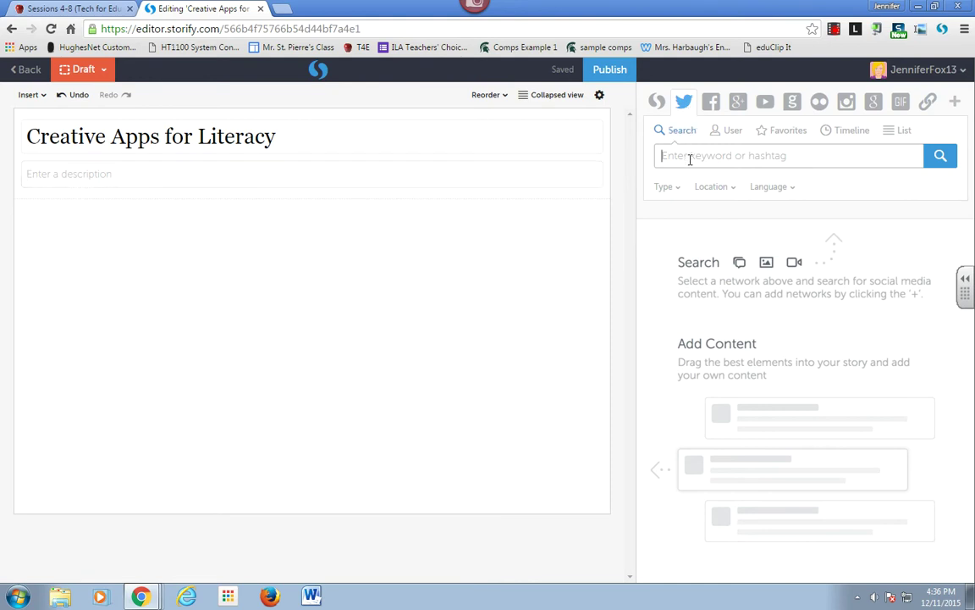
{"action": "type", "text": "#"}
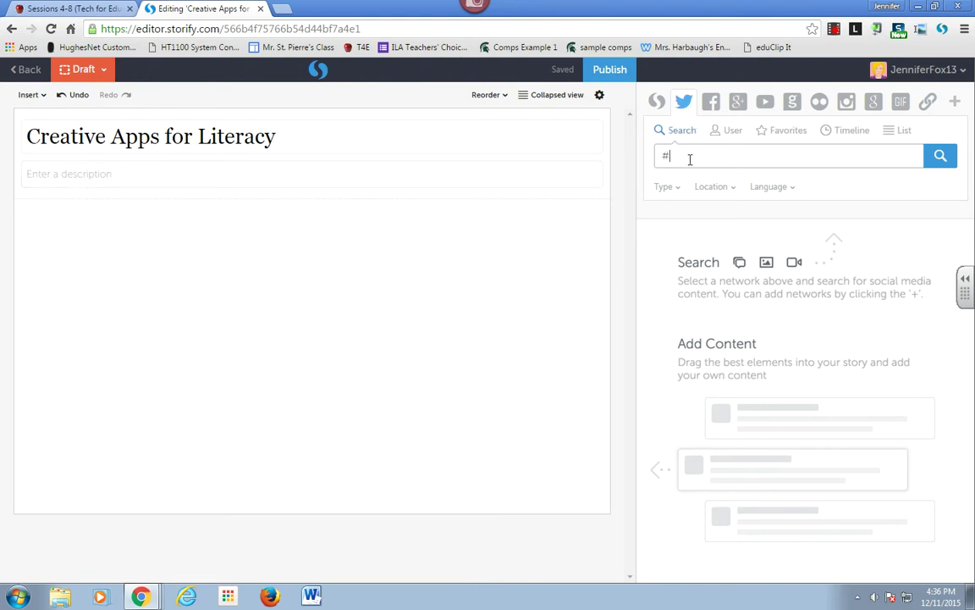
{"action": "type", "text": "ipaded"}
{"action": "left_click", "coordinate": [936, 159]}
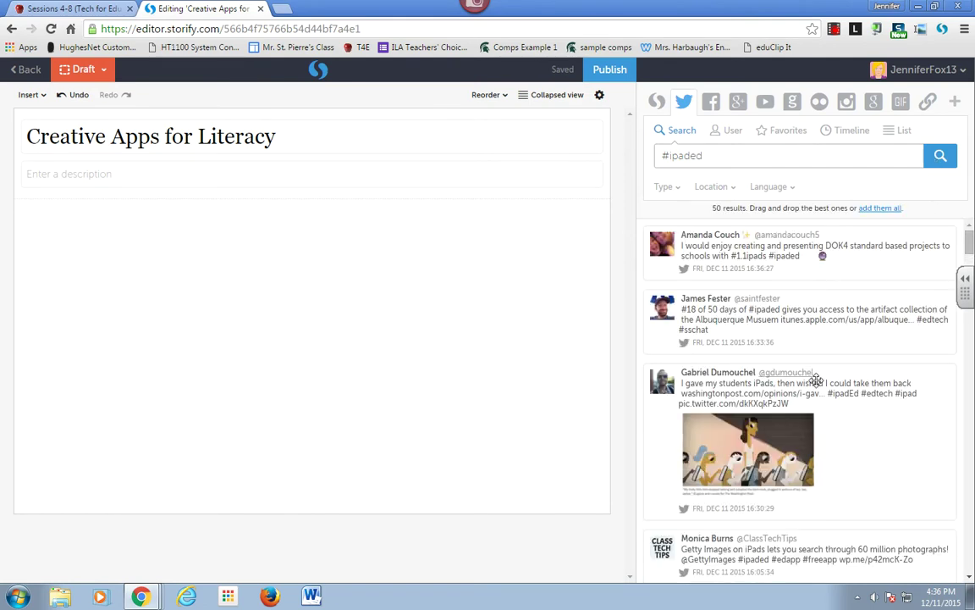
Look through the #ipaded tweets for a creative app and open ChatterPix's Twitter profile
{"action": "scroll", "coordinate": [830, 447], "scroll_direction": "down", "scroll_amount": 4}
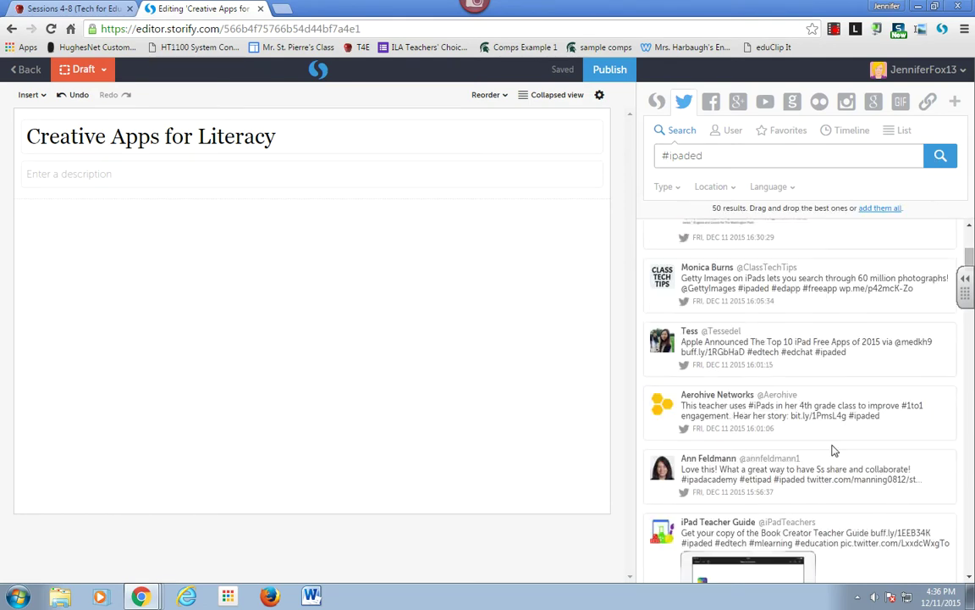
{"action": "scroll", "coordinate": [834, 450], "scroll_direction": "down", "scroll_amount": 3}
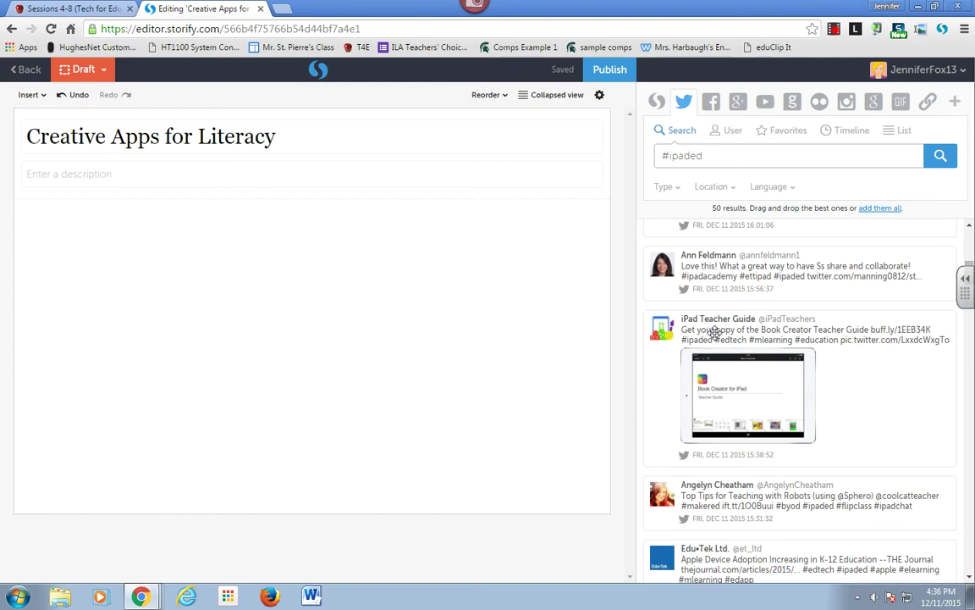
{"action": "scroll", "coordinate": [715, 338], "scroll_direction": "down", "scroll_amount": 2}
{"action": "scroll", "coordinate": [716, 343], "scroll_direction": "down", "scroll_amount": 2}
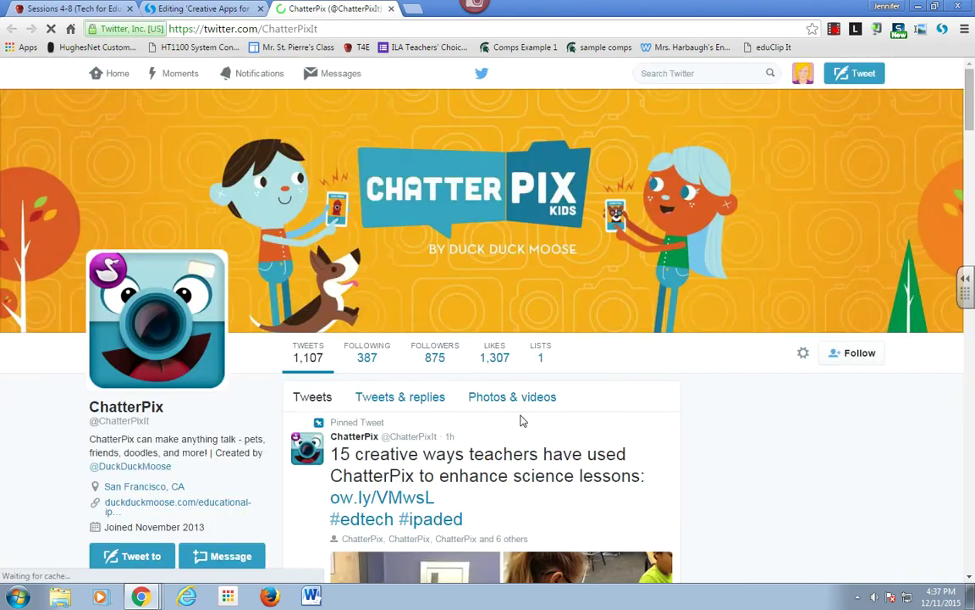
Open the article linked in ChatterPix's pinned tweet about 15 creative ways to use the app in science lessons
{"action": "scroll", "coordinate": [282, 446], "scroll_direction": "down", "scroll_amount": 2}
{"action": "scroll", "coordinate": [282, 445], "scroll_direction": "down", "scroll_amount": 1}
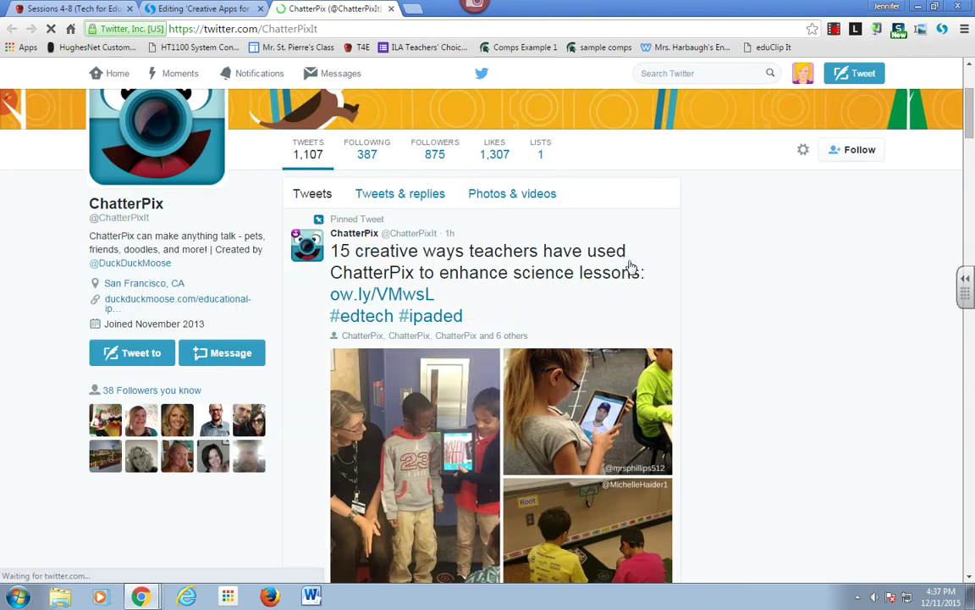
{"action": "scroll", "coordinate": [483, 272], "scroll_direction": "down", "scroll_amount": 1}
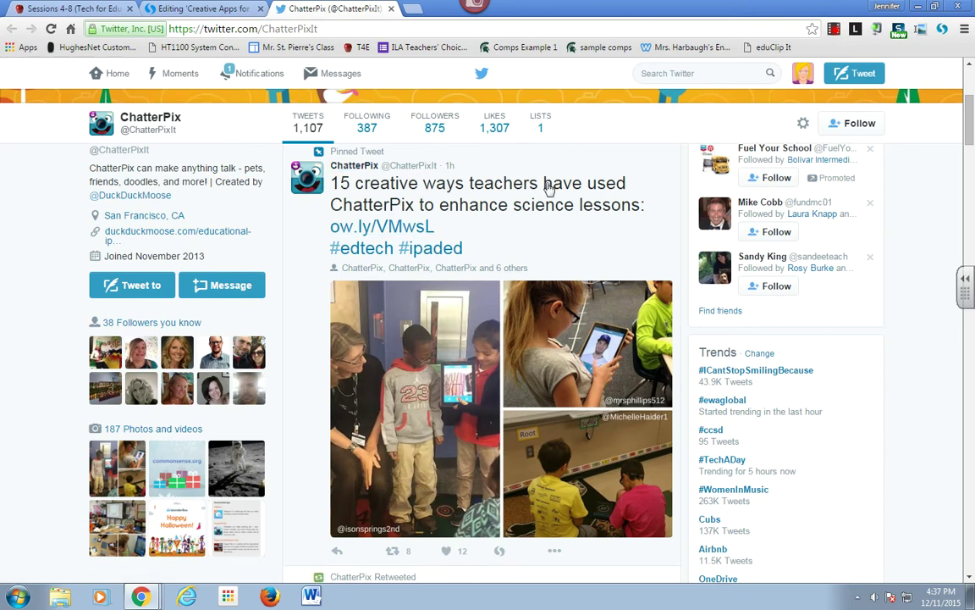
{"action": "left_click", "coordinate": [378, 227]}
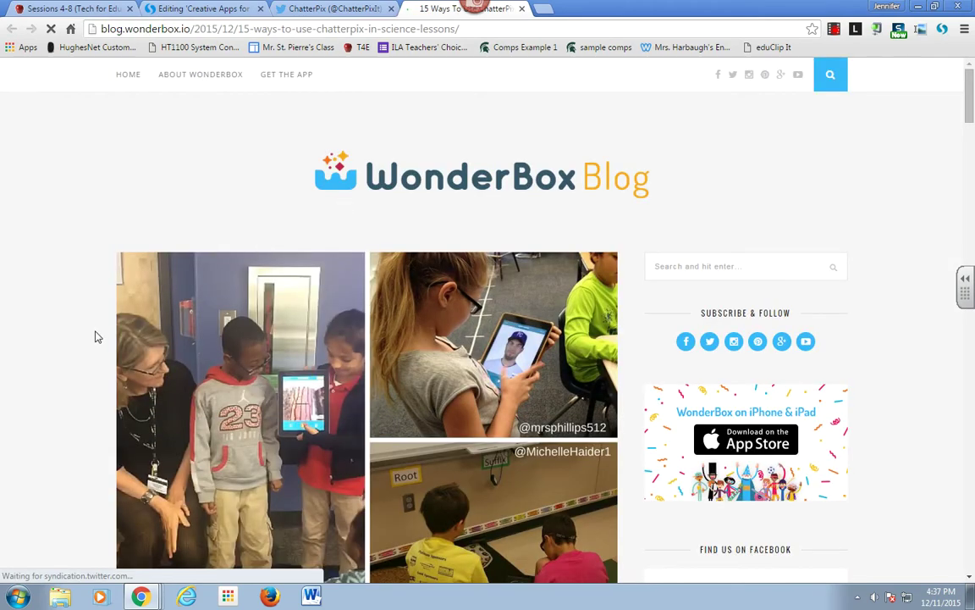
Read through the article on using ChatterPix in science lessons and open the ChatterPix link in its introduction
{"action": "scroll", "coordinate": [96, 338], "scroll_direction": "down", "scroll_amount": 3}
{"action": "scroll", "coordinate": [97, 338], "scroll_direction": "down", "scroll_amount": 1}
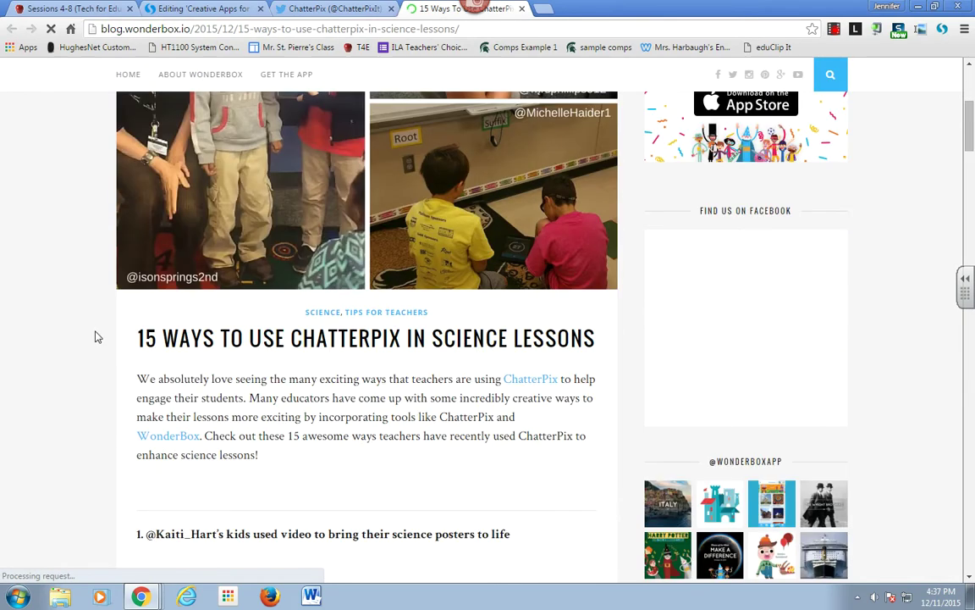
{"action": "scroll", "coordinate": [97, 338], "scroll_direction": "down", "scroll_amount": 1}
{"action": "scroll", "coordinate": [97, 338], "scroll_direction": "down", "scroll_amount": 2}
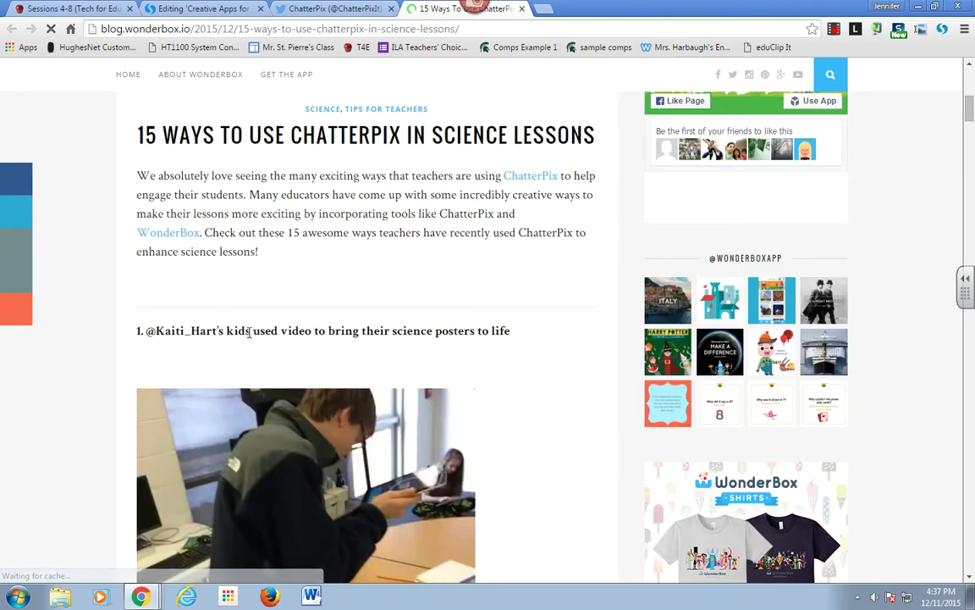
{"action": "scroll", "coordinate": [542, 344], "scroll_direction": "down", "scroll_amount": 10}
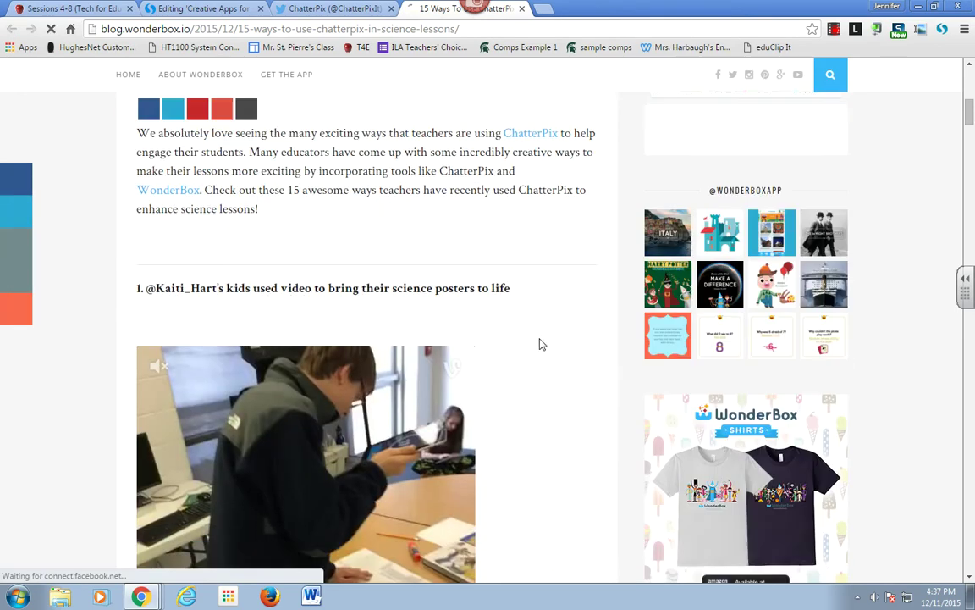
{"action": "scroll", "coordinate": [540, 342], "scroll_direction": "up", "scroll_amount": 5}
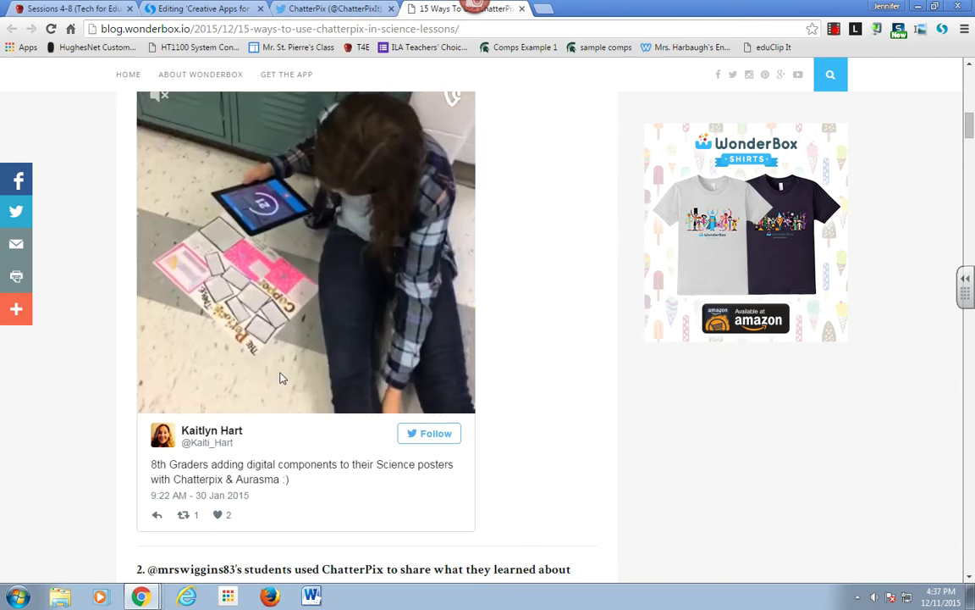
{"action": "scroll", "coordinate": [496, 301], "scroll_direction": "up", "scroll_amount": 3}
{"action": "scroll", "coordinate": [497, 293], "scroll_direction": "up", "scroll_amount": 3}
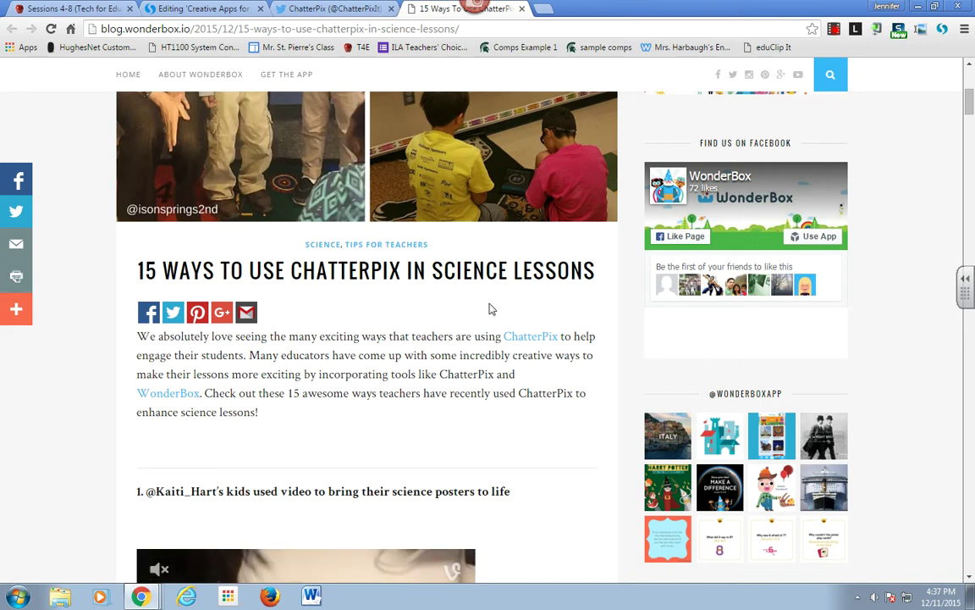
{"action": "left_click", "coordinate": [546, 339]}
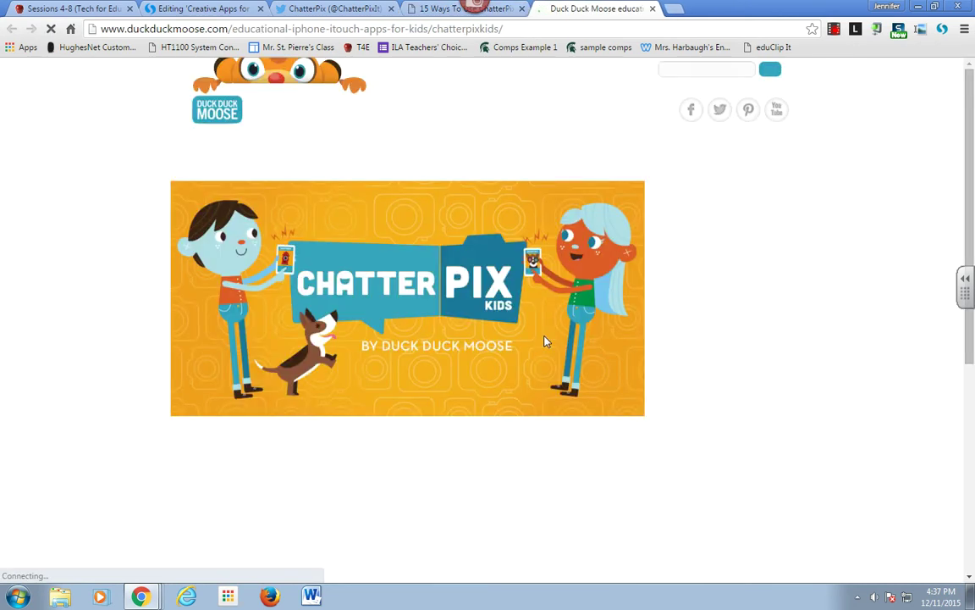
Look over the Duck Duck Moose page for ChatterPix Kids and open the app's App Store listing
{"action": "scroll", "coordinate": [122, 352], "scroll_direction": "down", "scroll_amount": 2}
{"action": "scroll", "coordinate": [122, 352], "scroll_direction": "down", "scroll_amount": 1}
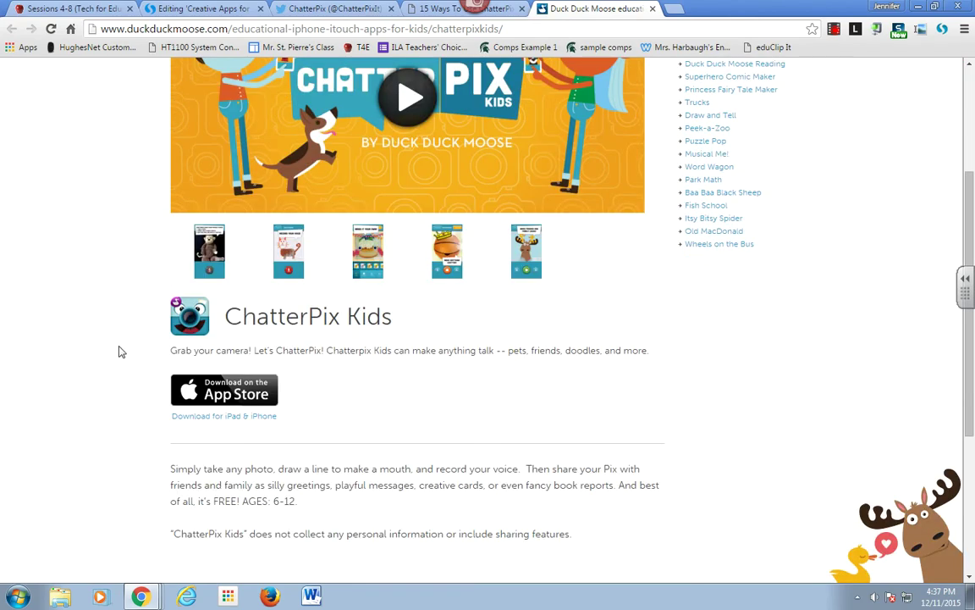
{"action": "scroll", "coordinate": [122, 352], "scroll_direction": "up", "scroll_amount": 3}
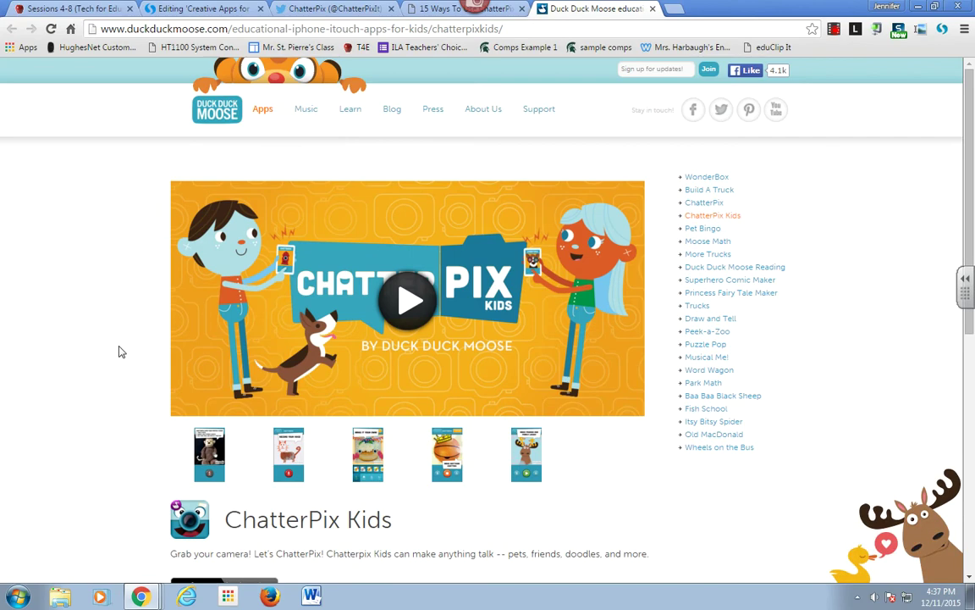
{"action": "scroll", "coordinate": [114, 374], "scroll_direction": "down", "scroll_amount": 1}
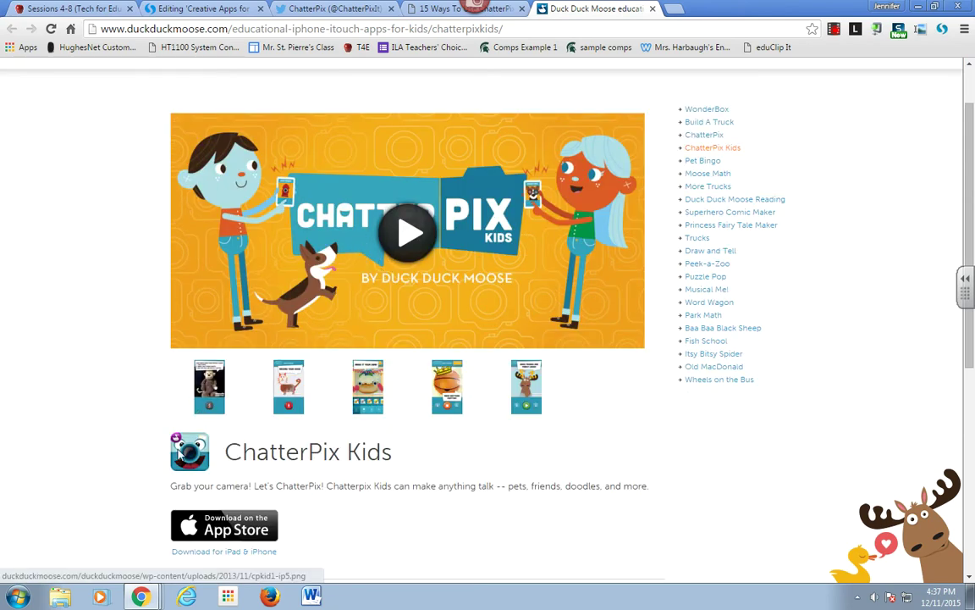
{"action": "left_click", "coordinate": [229, 529]}
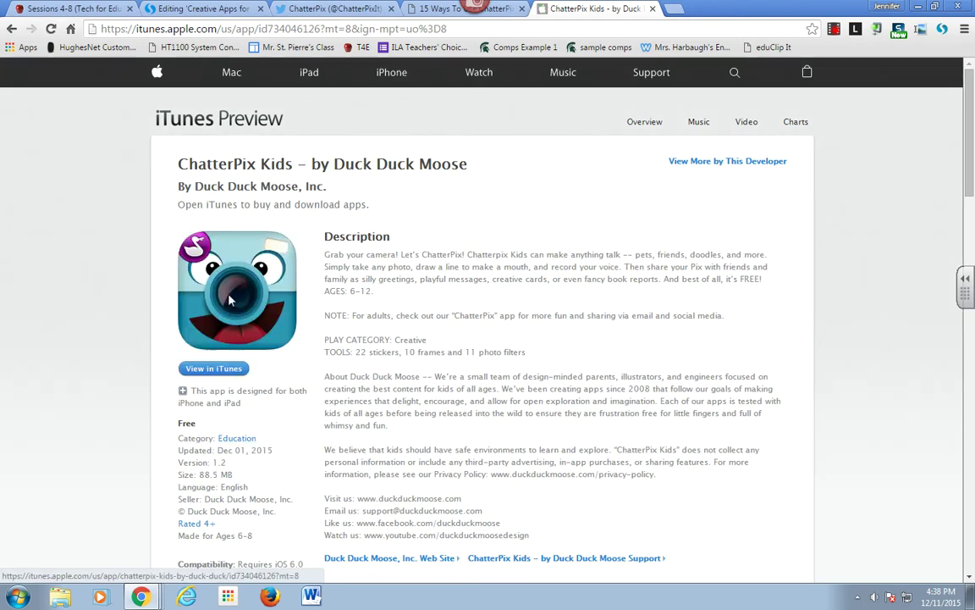
Review the ChatterPix Kids description and screenshots, and save the listing to the Storify saved elements with the Storify extension
{"action": "scroll", "coordinate": [309, 404], "scroll_direction": "down", "scroll_amount": 3}
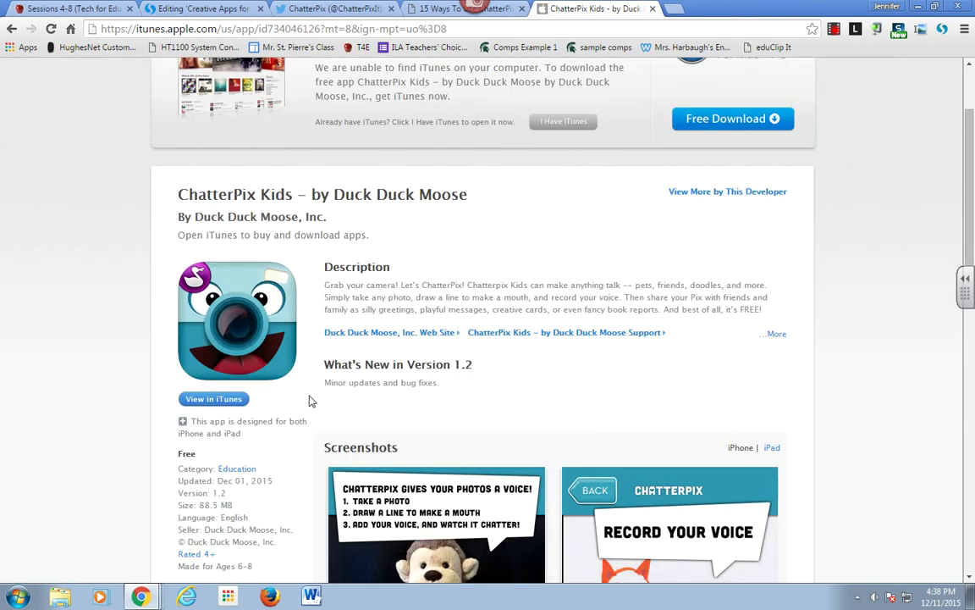
{"action": "scroll", "coordinate": [309, 400], "scroll_direction": "down", "scroll_amount": 2}
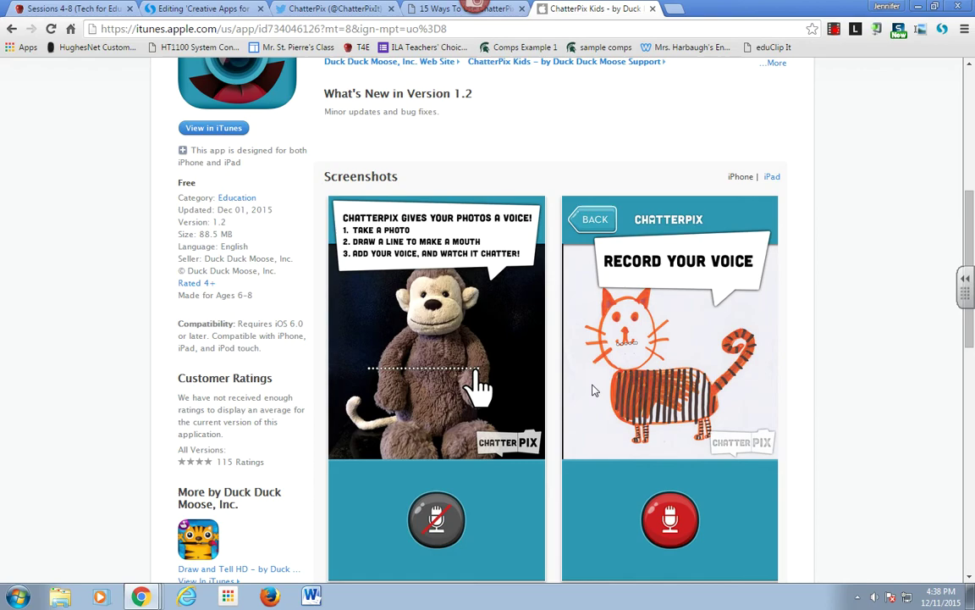
{"action": "scroll", "coordinate": [588, 391], "scroll_direction": "down", "scroll_amount": 3}
{"action": "scroll", "coordinate": [588, 391], "scroll_direction": "up", "scroll_amount": 4}
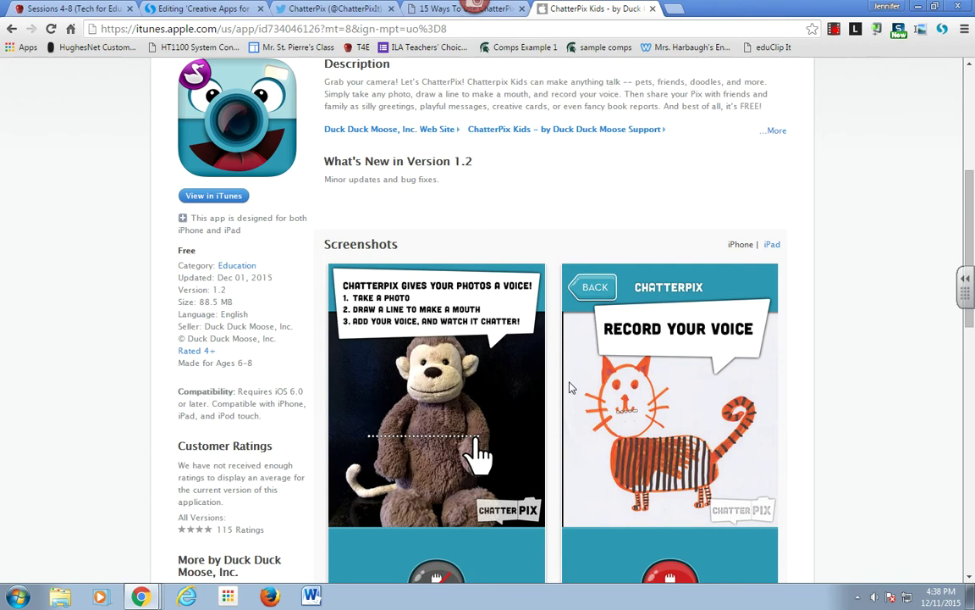
{"action": "scroll", "coordinate": [499, 199], "scroll_direction": "up", "scroll_amount": 2}
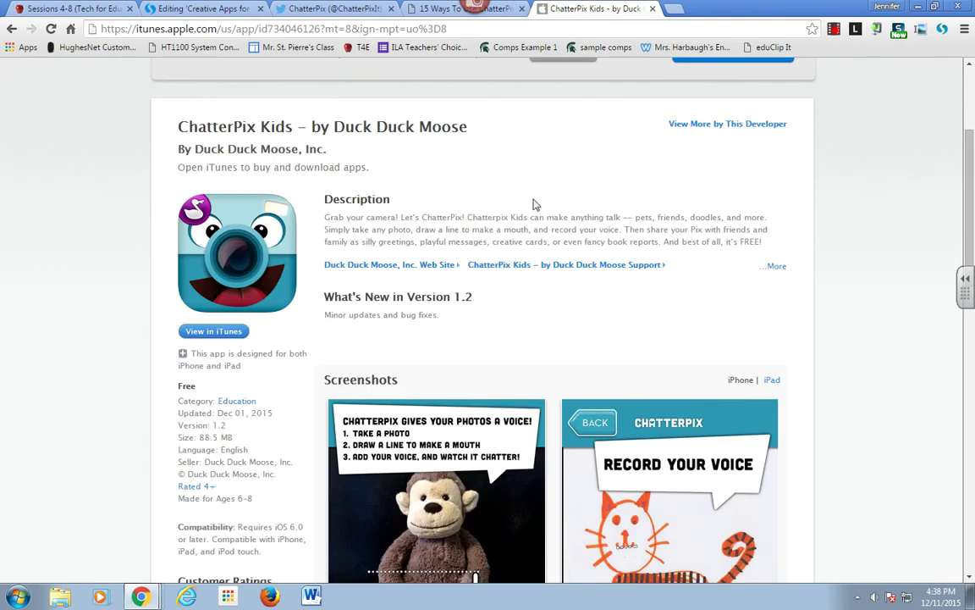
{"action": "scroll", "coordinate": [535, 204], "scroll_direction": "up", "scroll_amount": 2}
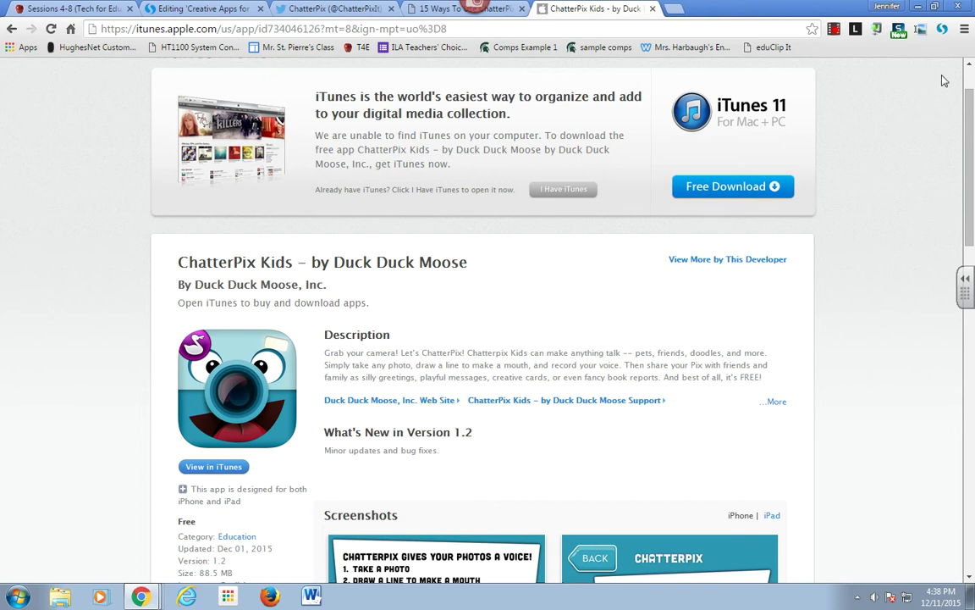
{"action": "left_click", "coordinate": [944, 32]}
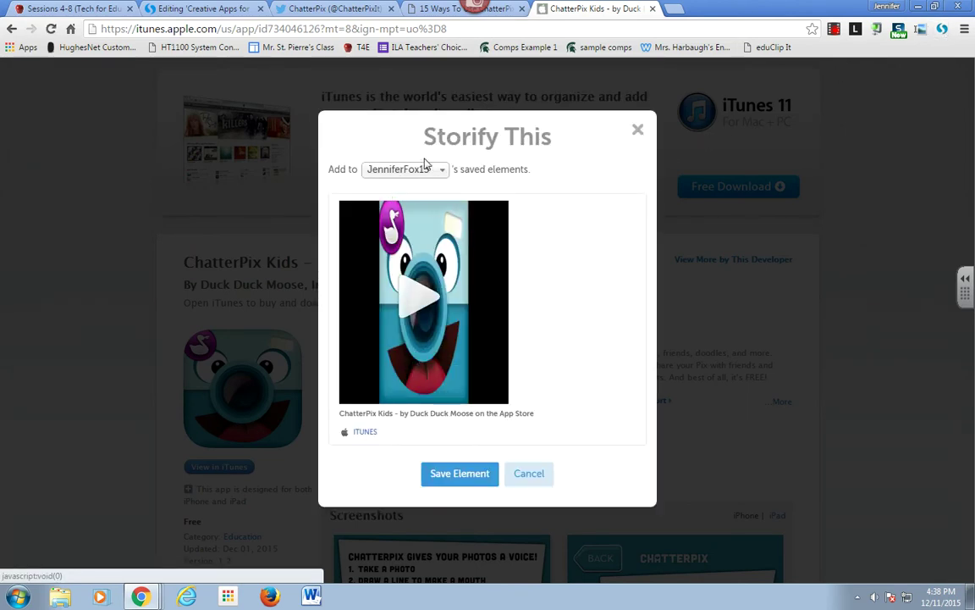
{"action": "left_click", "coordinate": [464, 476]}
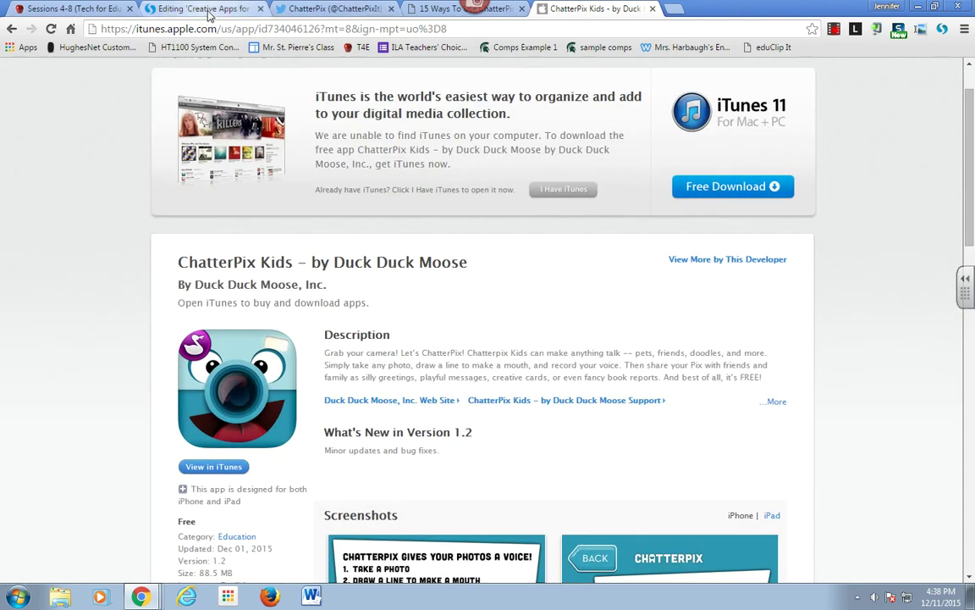
Return to the story editor and add the saved ChatterPix Kids element to the story below the description
{"action": "left_click", "coordinate": [191, 10]}
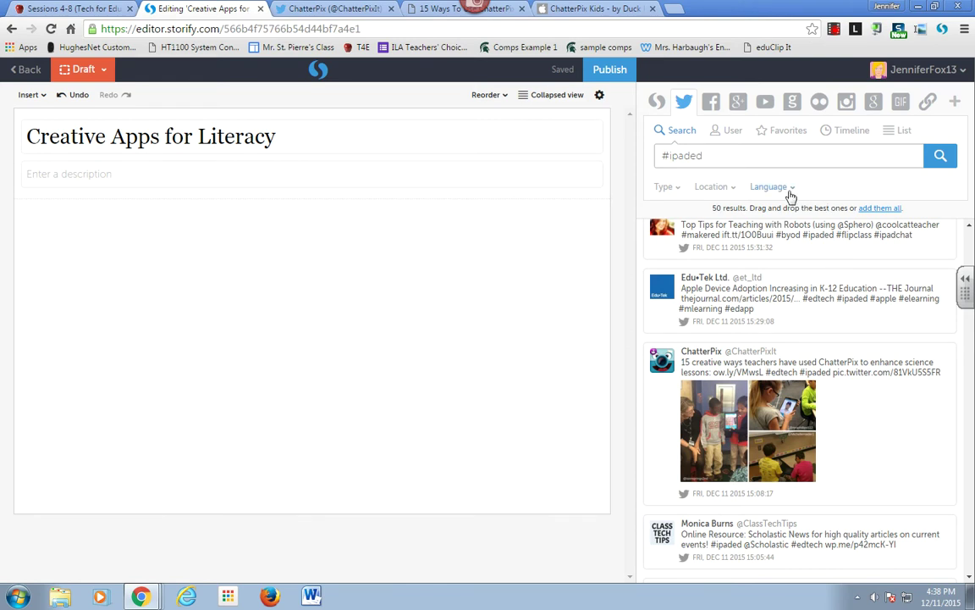
{"action": "left_click", "coordinate": [659, 103]}
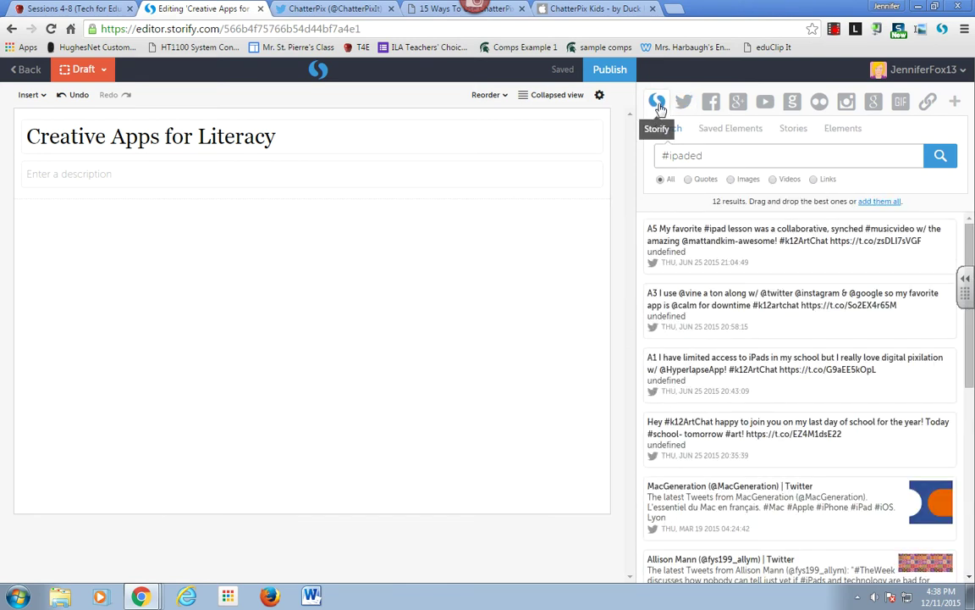
{"action": "left_click", "coordinate": [729, 132]}
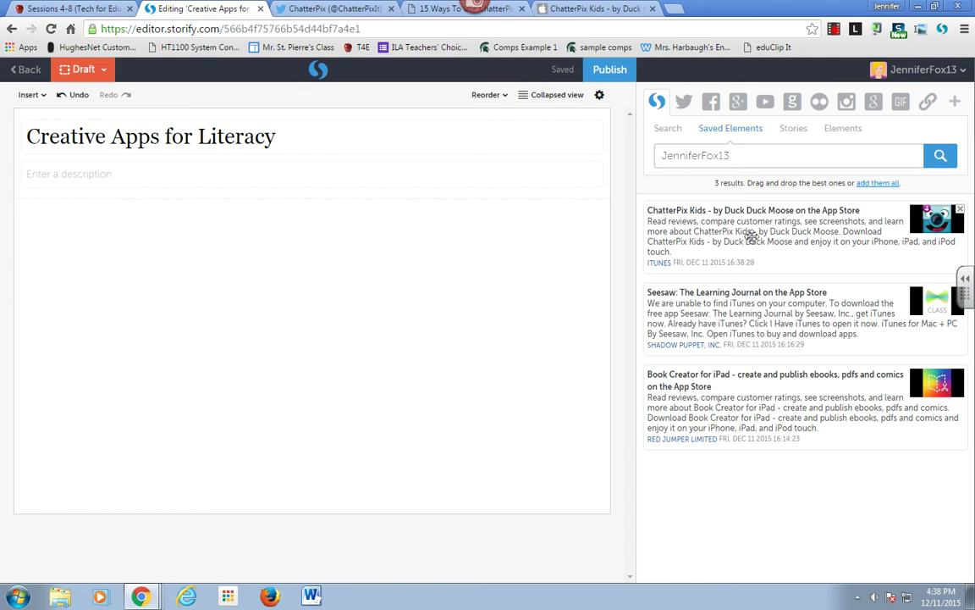
{"action": "left_click_drag", "start_coordinate": [794, 237], "coordinate": [226, 257]}
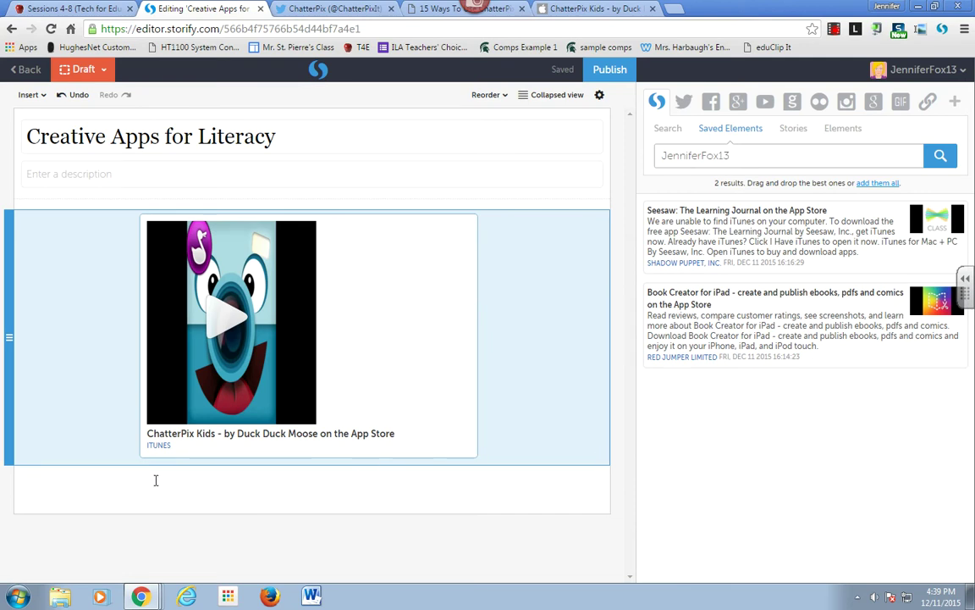
Start a text block below the ChatterPix Kids element with "Grade level - 1st-3rd grades;"
{"action": "left_click", "coordinate": [49, 475]}
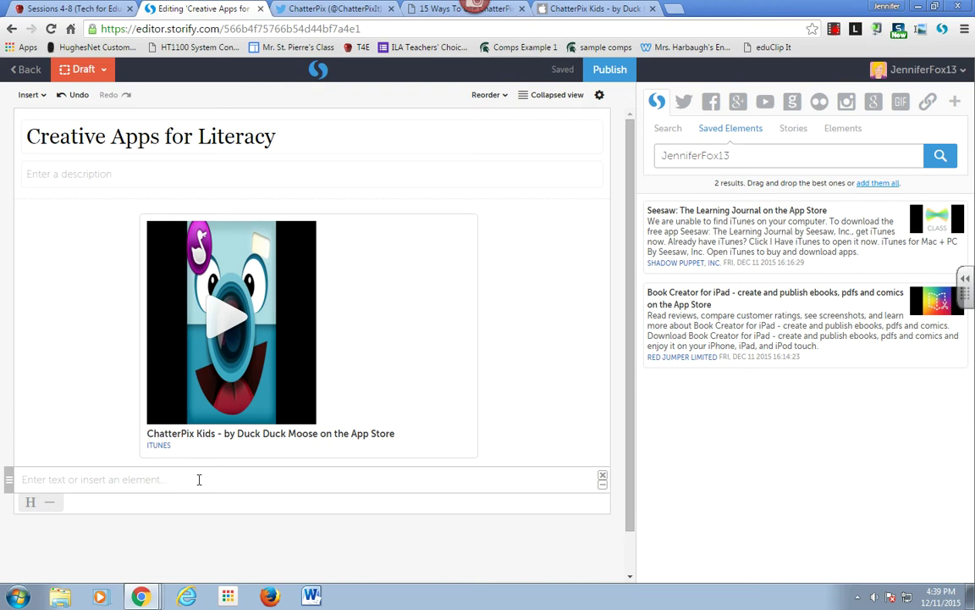
{"action": "type", "text": "Grade level"}
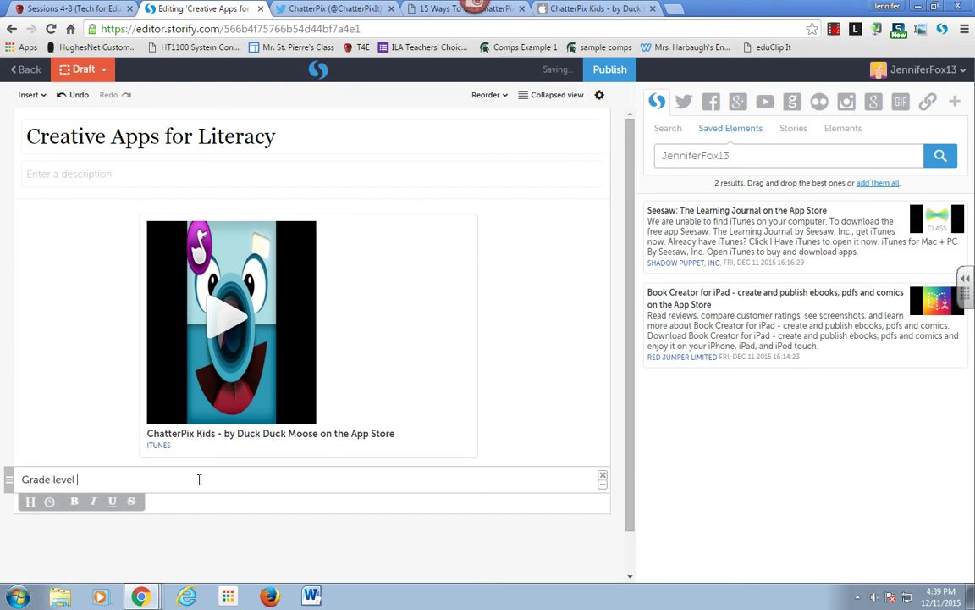
{"action": "type", "text": " - 1st-3rd grades"}
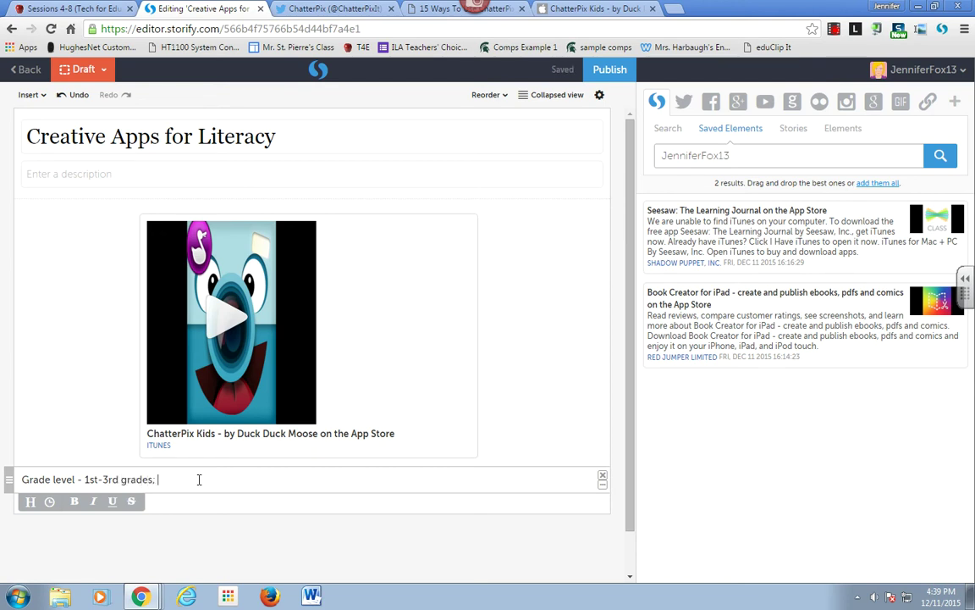
Continue the text block with "Description - This app is used to create a mouth and record a student's voice."
{"action": "type", "text": "Description - T"}
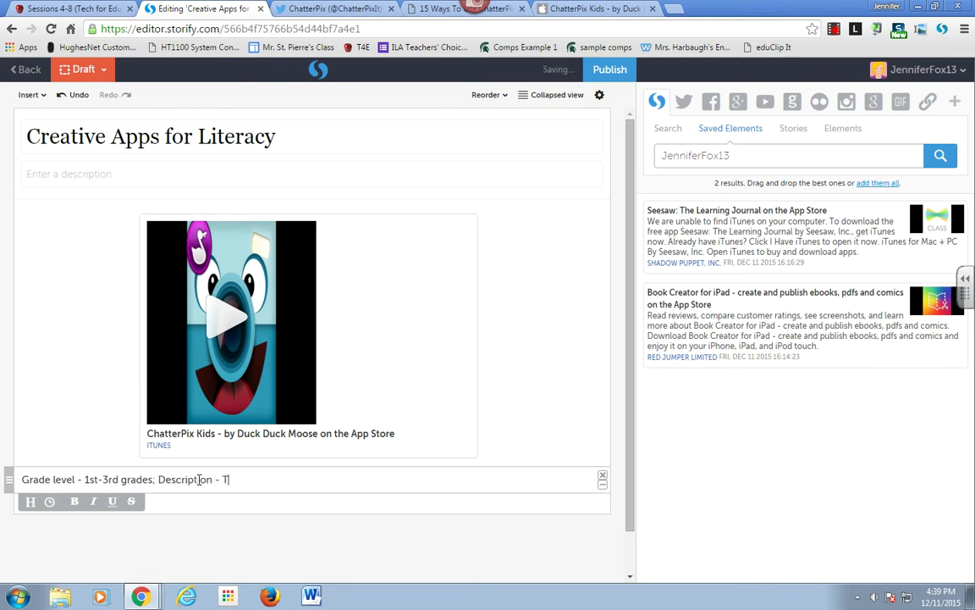
{"action": "type", "text": "his app is used to create a "}
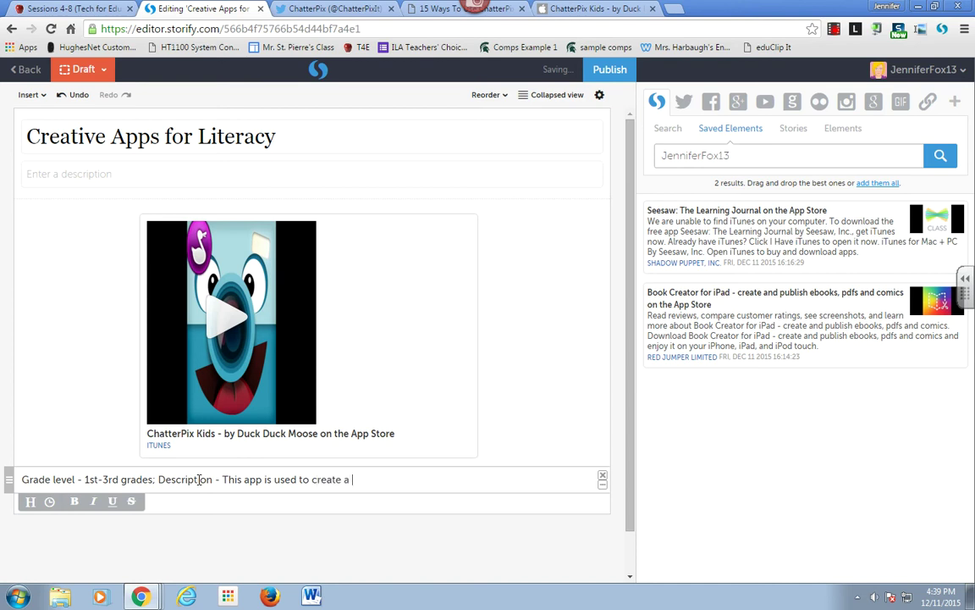
{"action": "type", "text": "mouth and record a student's voice.  The"}
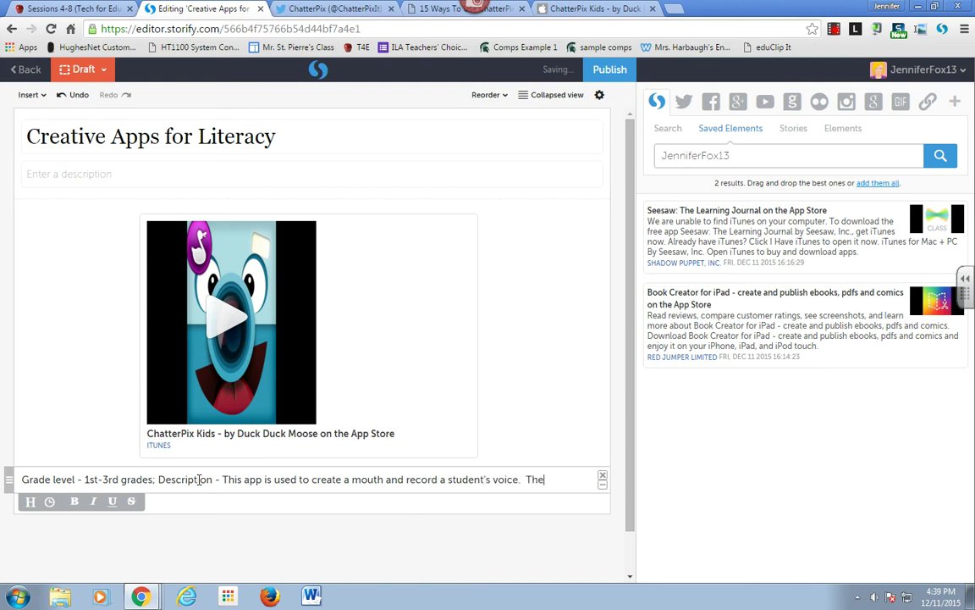
Complete the app description with "The students can show their learning through the dialogue of their character."
{"action": "type", "text": " students can sho"}
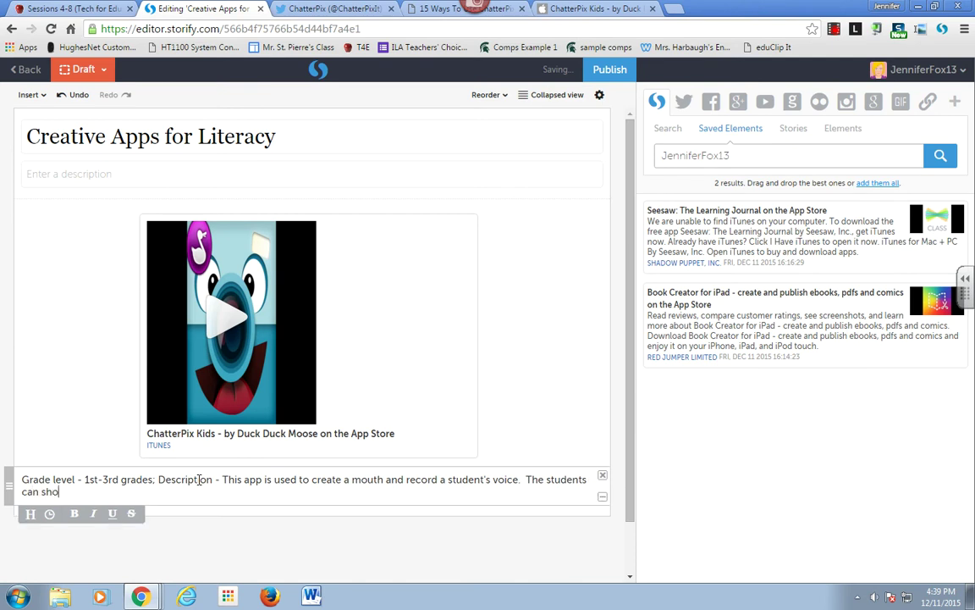
{"action": "type", "text": "w their learning through the"}
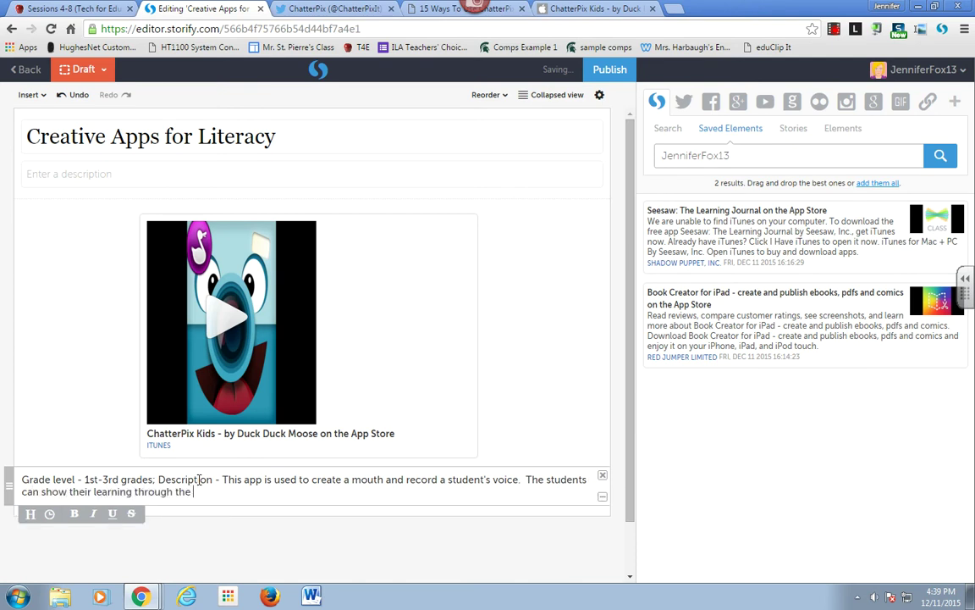
{"action": "type", "text": "irlogue of their chara"}
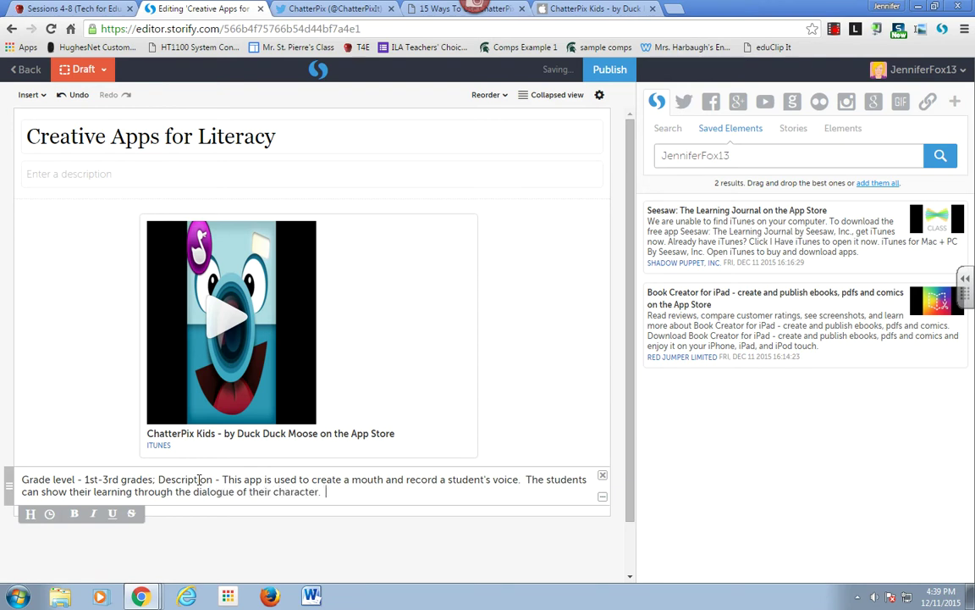
Add to the text block "Student Use - My students can use ChatterPix to practice recording themselves reading for fluency practice."
{"action": "type", "text": "cter.  Student Use -"}
{"action": "type", "text": "My stu"}
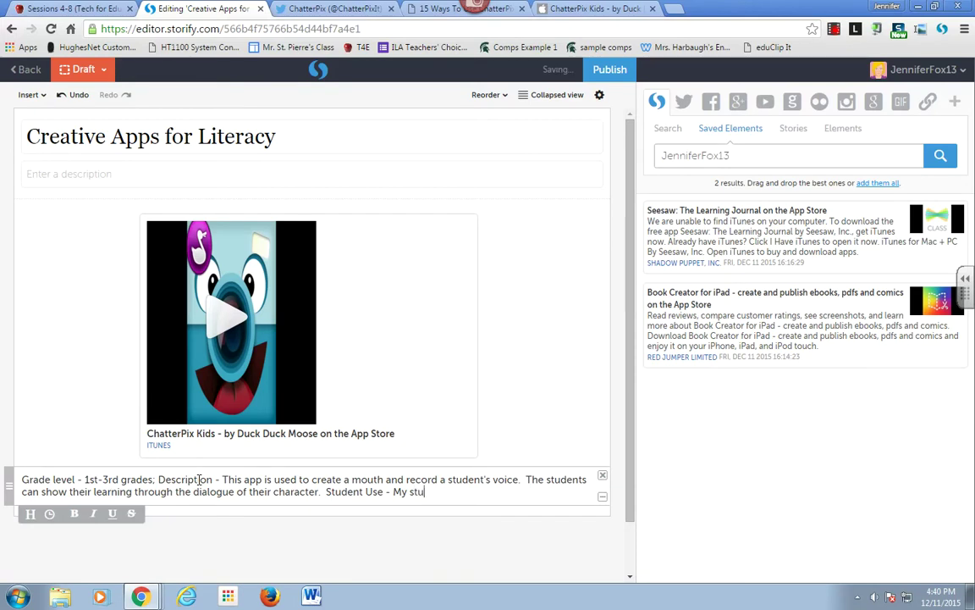
{"action": "type", "text": "dents can use ChatterPix to practice"}
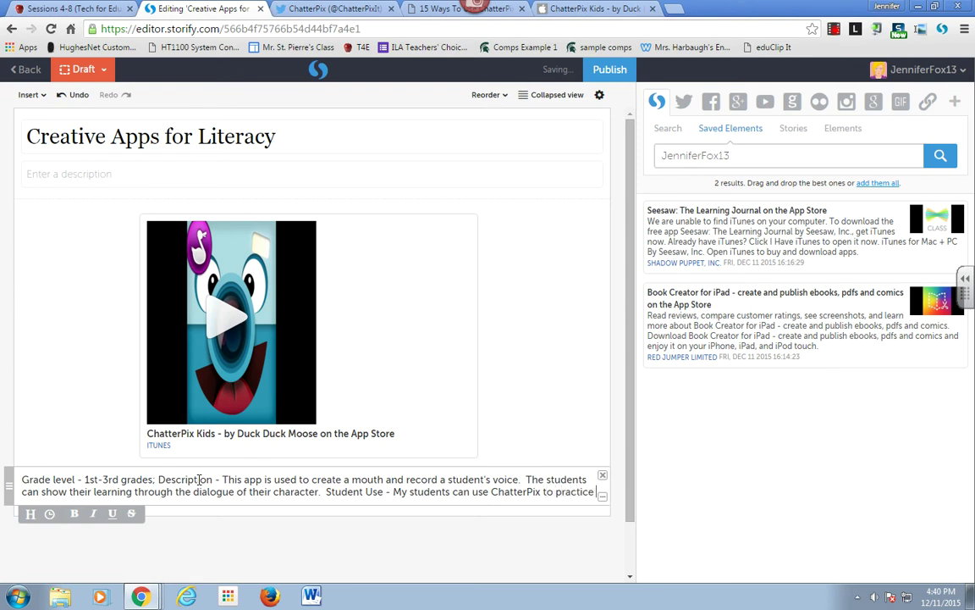
{"action": "type", "text": "r"}
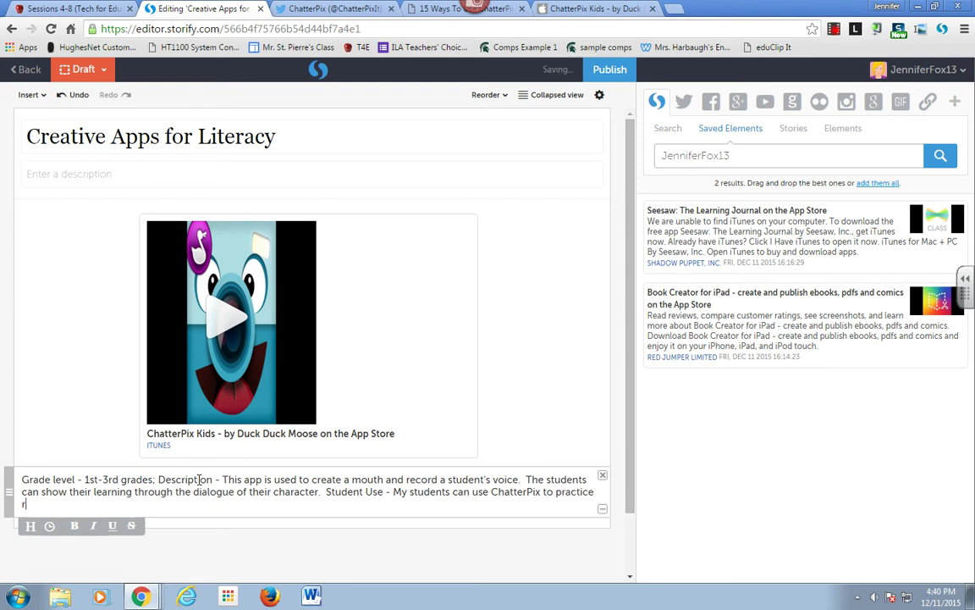
{"action": "type", "text": "ecording themselves reading for flu"}
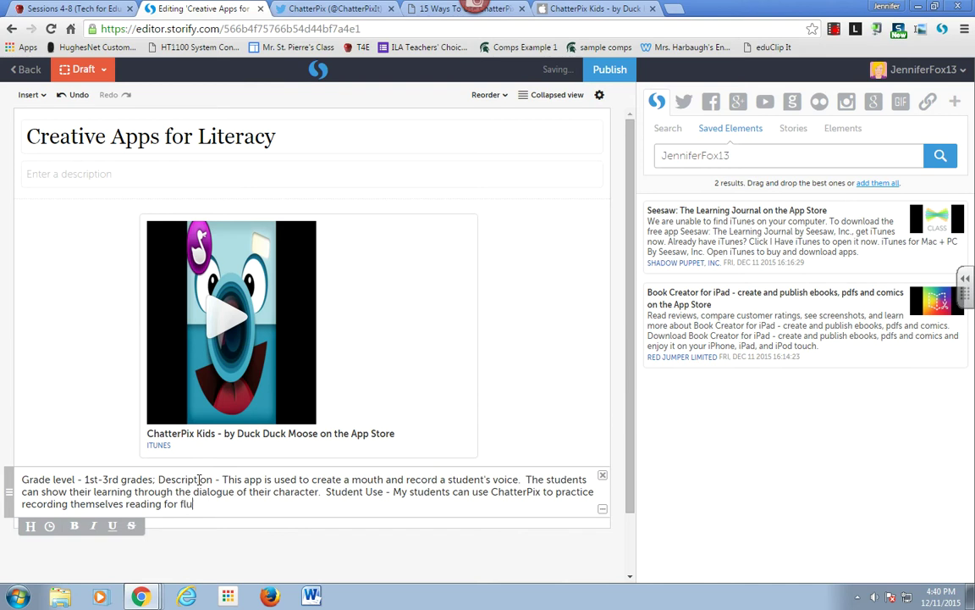
{"action": "type", "text": "actice."}
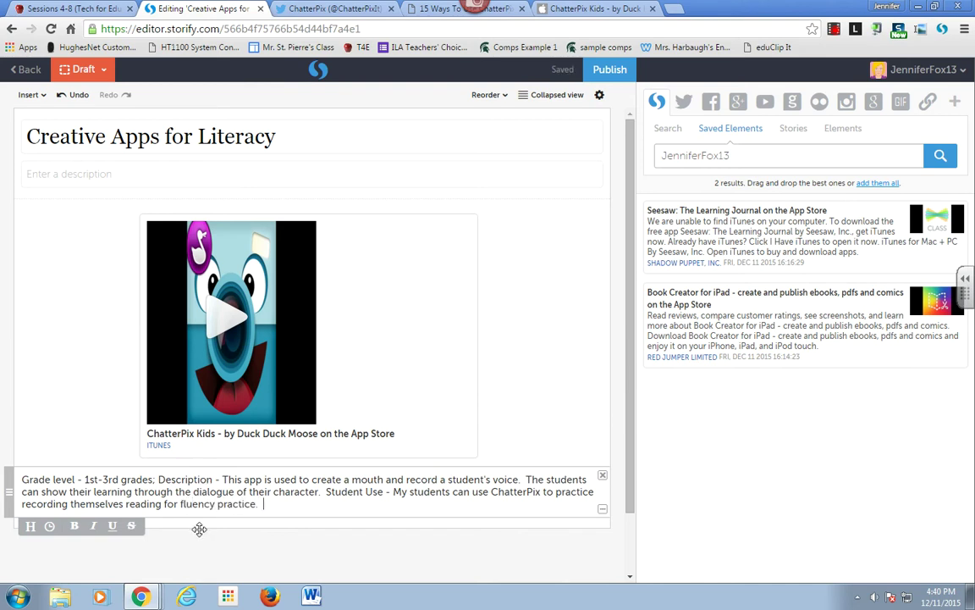
Add the saved Book Creator element below the ChatterPix text, and start its text block with "Grade level - 2-4th grades; Description - This app"
{"action": "left_click", "coordinate": [220, 546]}
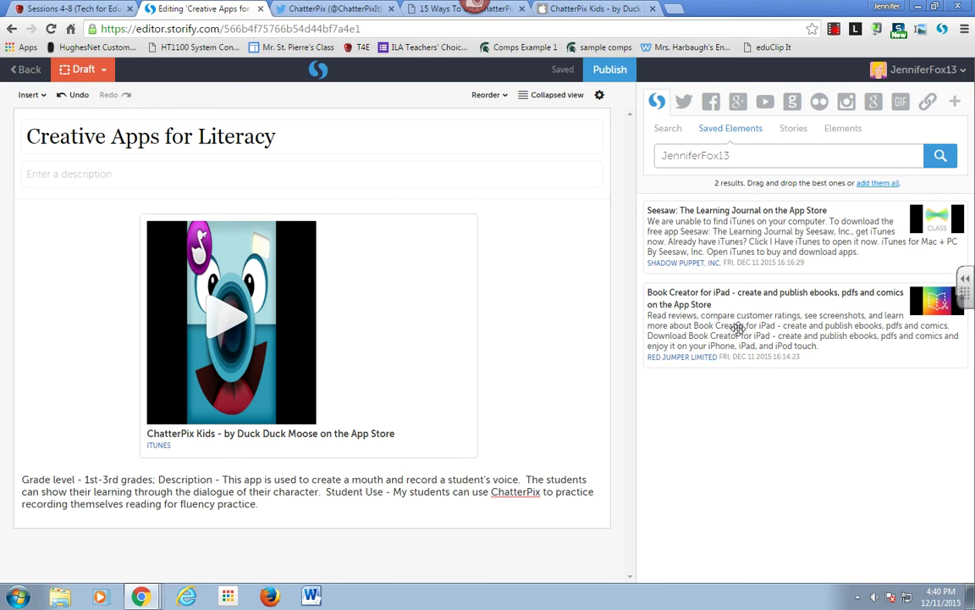
{"action": "left_click_drag", "start_coordinate": [751, 333], "coordinate": [449, 496]}
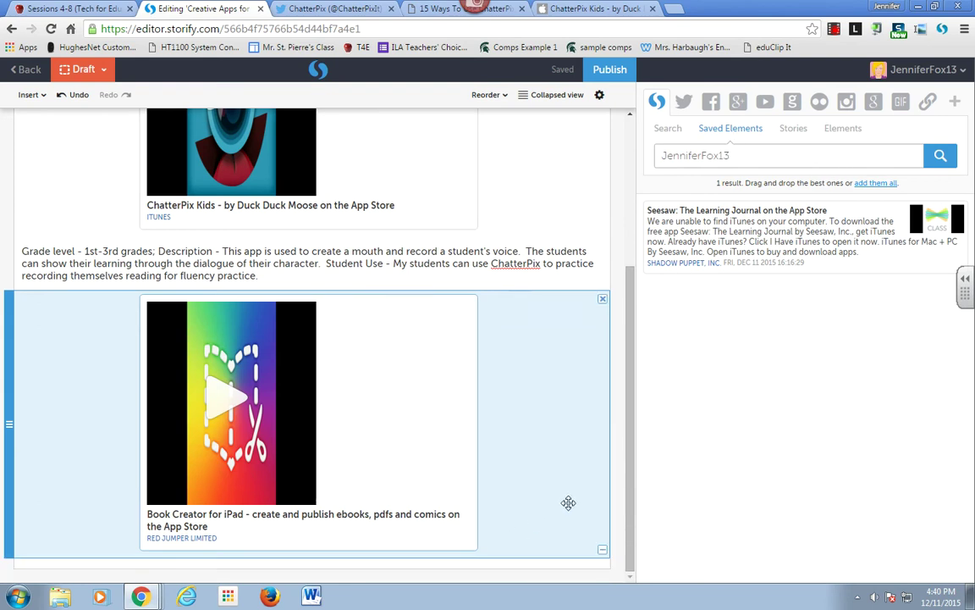
{"action": "left_click", "coordinate": [105, 561]}
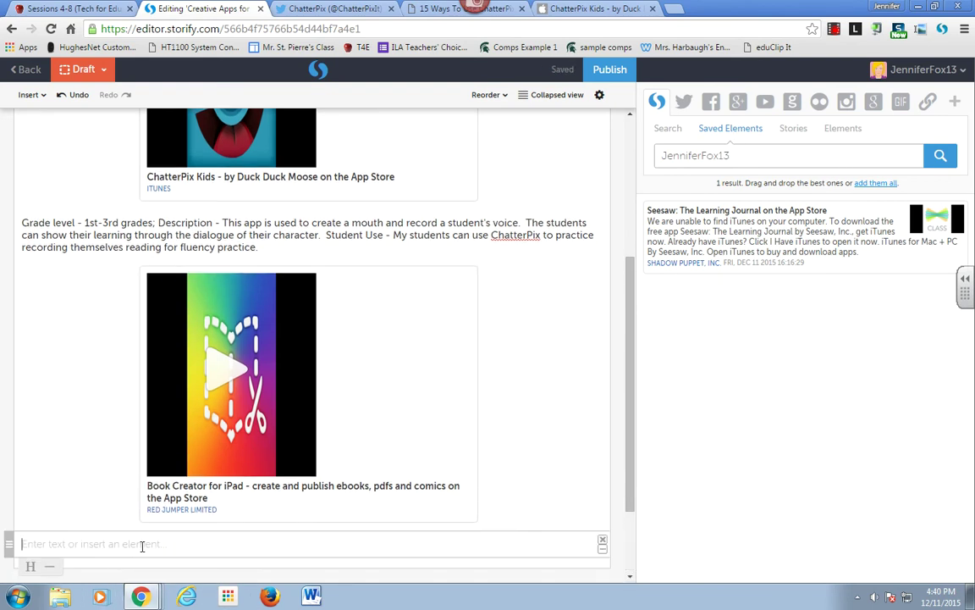
{"action": "type", "text": "Grade level"}
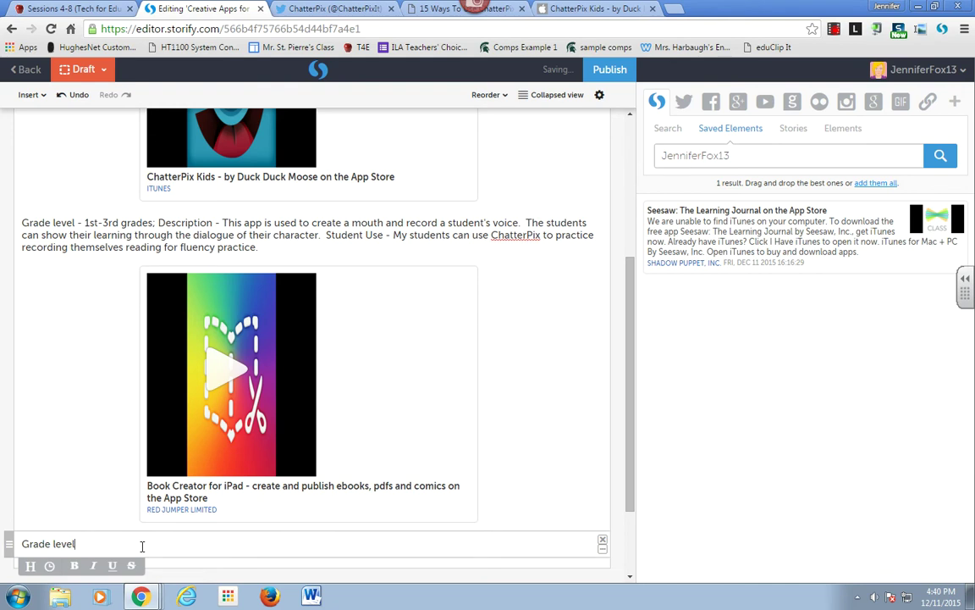
{"action": "type", "text": " - 1"}
{"action": "key", "text": "BackSpace"}
{"action": "type", "text": "2-4th grades; Description - This app"}
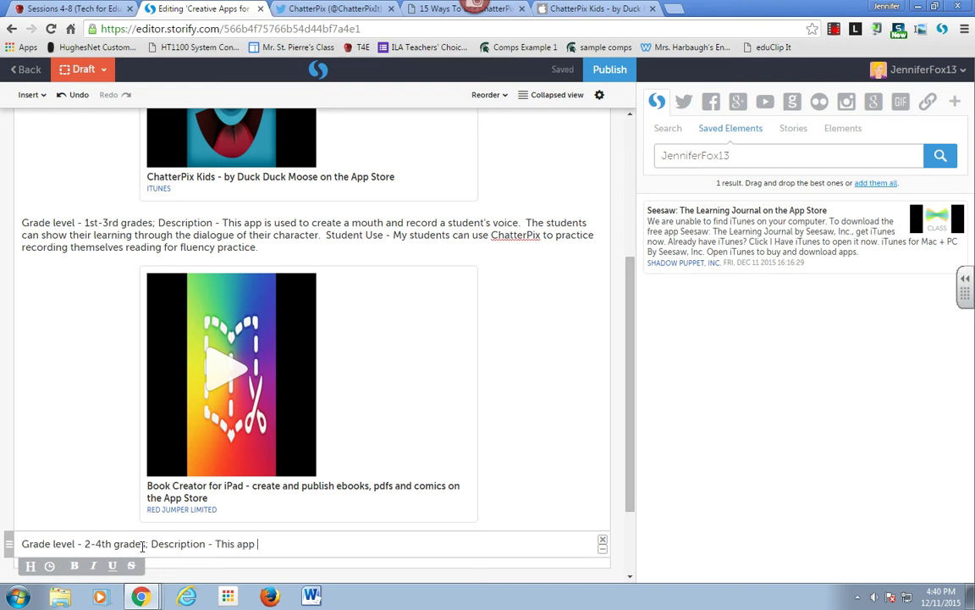
Continue the Book Creator description with "is used to create stories. Students can take pictures, upload drawings, ......"
{"action": "type", "text": " is used to create stories.  Students can"}
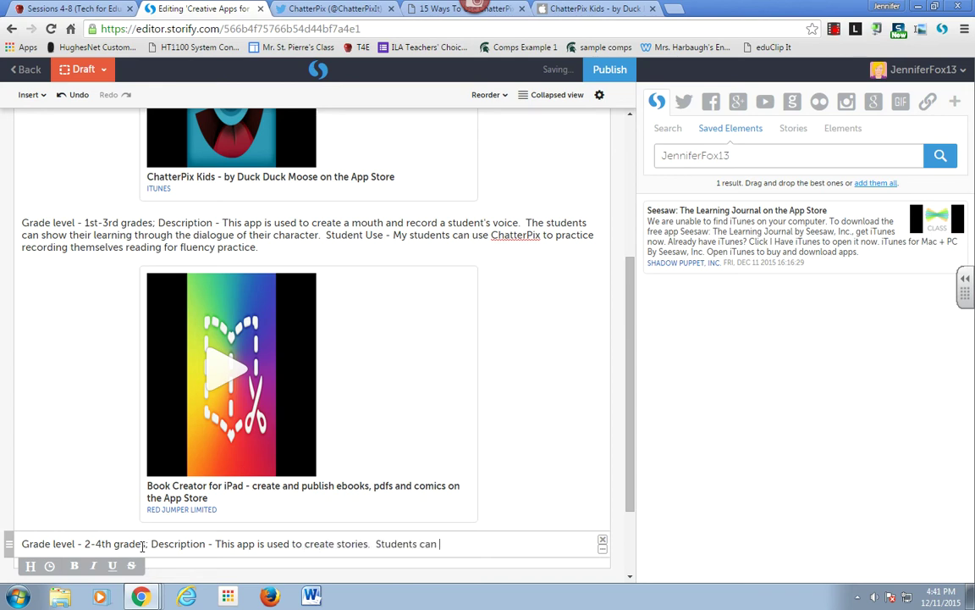
{"action": "type", "text": " take pictures, upload drawings,"}
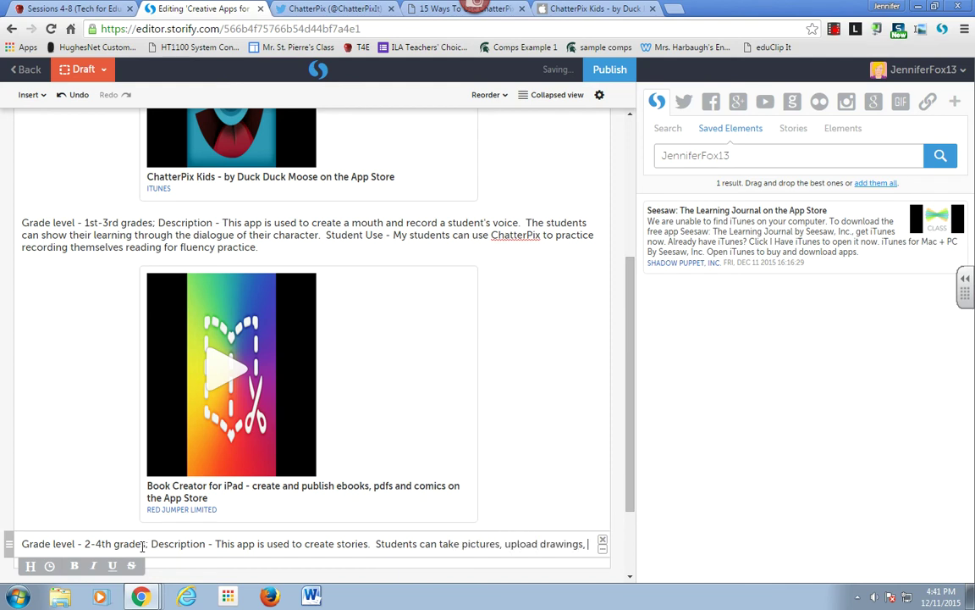
{"action": "type", "text": " and"}
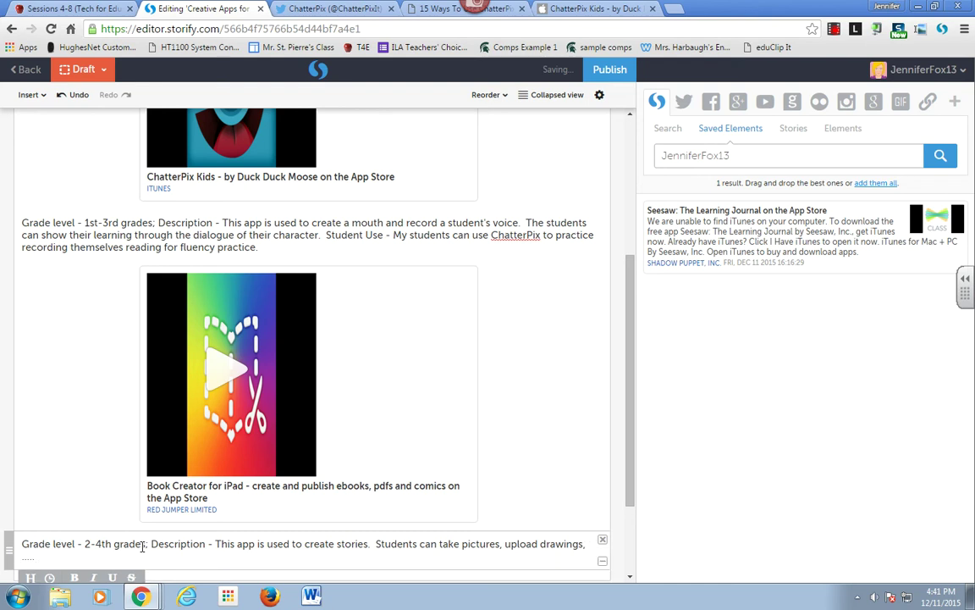
Add "Student Use - My students would create a book with this app after writing a narrative to show their" to the text block
{"action": "type", "text": " Student Use - Mys students would"}
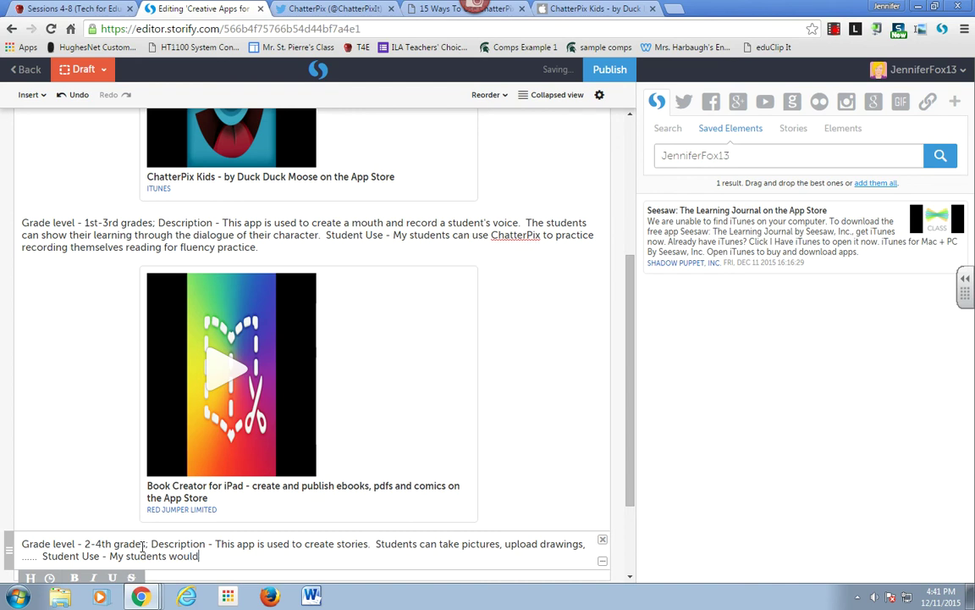
{"action": "type", "text": " create a book wi"}
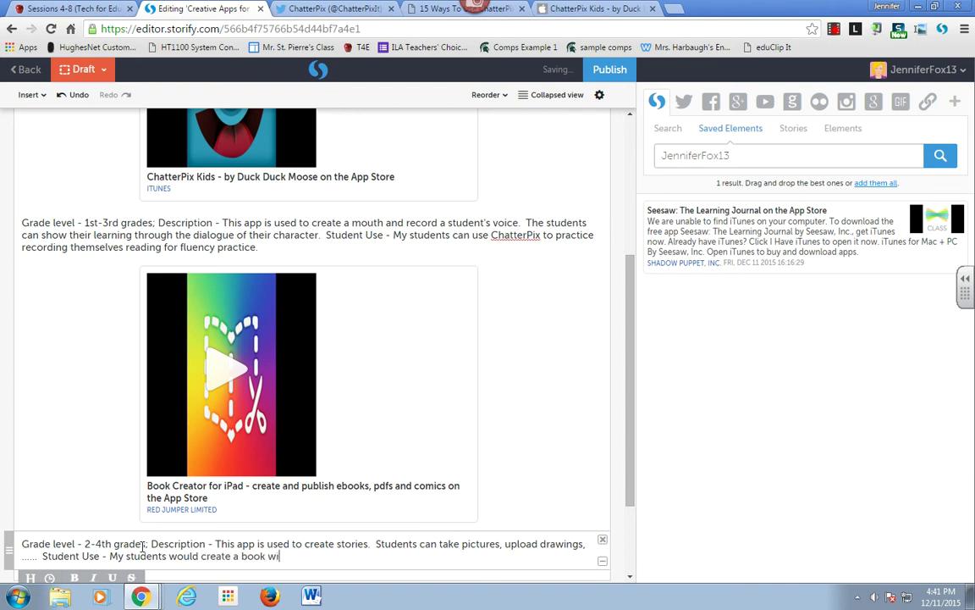
{"action": "type", "text": "th this app after writing a"}
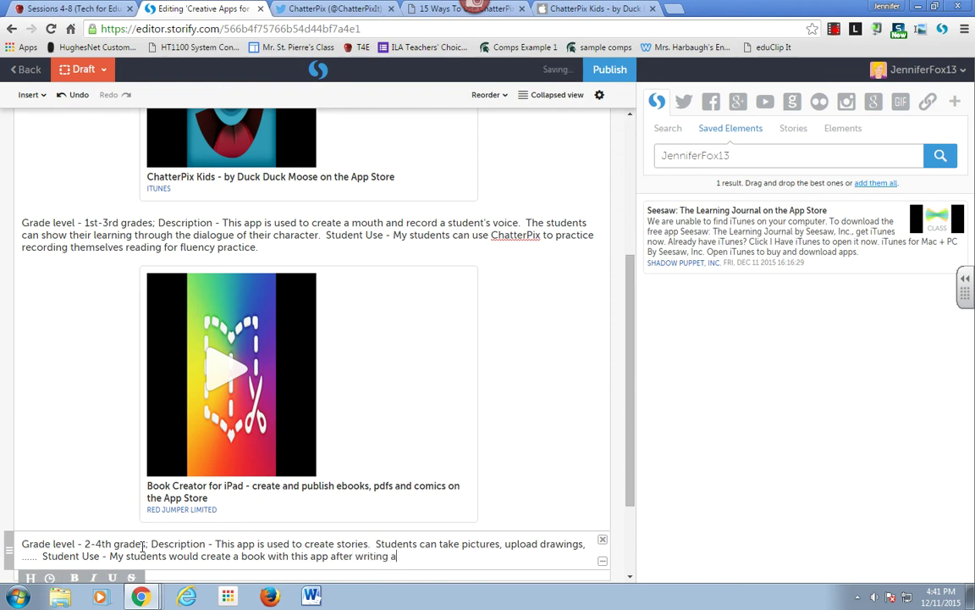
{"action": "type", "text": " narrative to show their "}
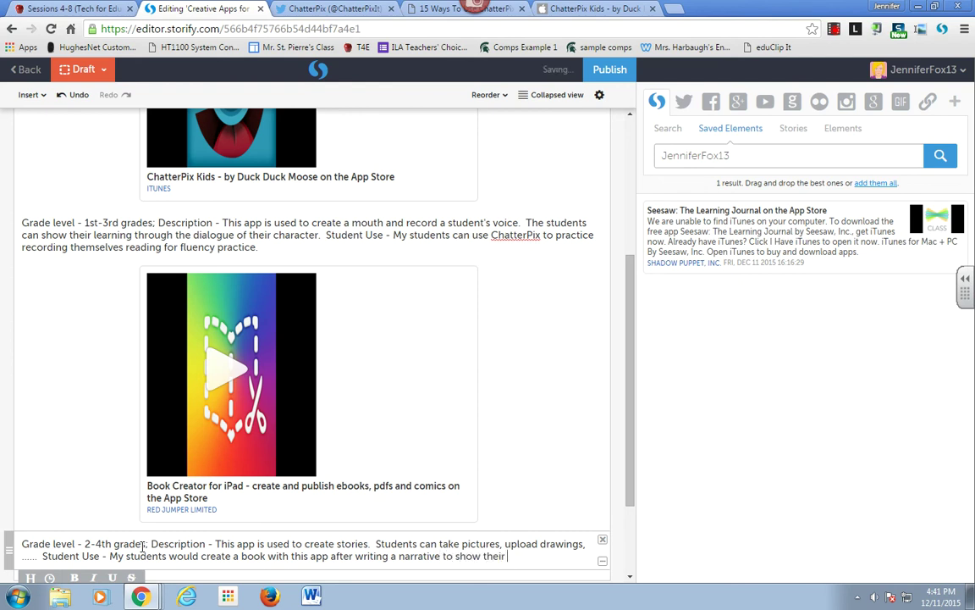
Complete the Book Creator student use sentence with "drawings and writing to their parents on our website."
{"action": "type", "text": "drawings and wri"}
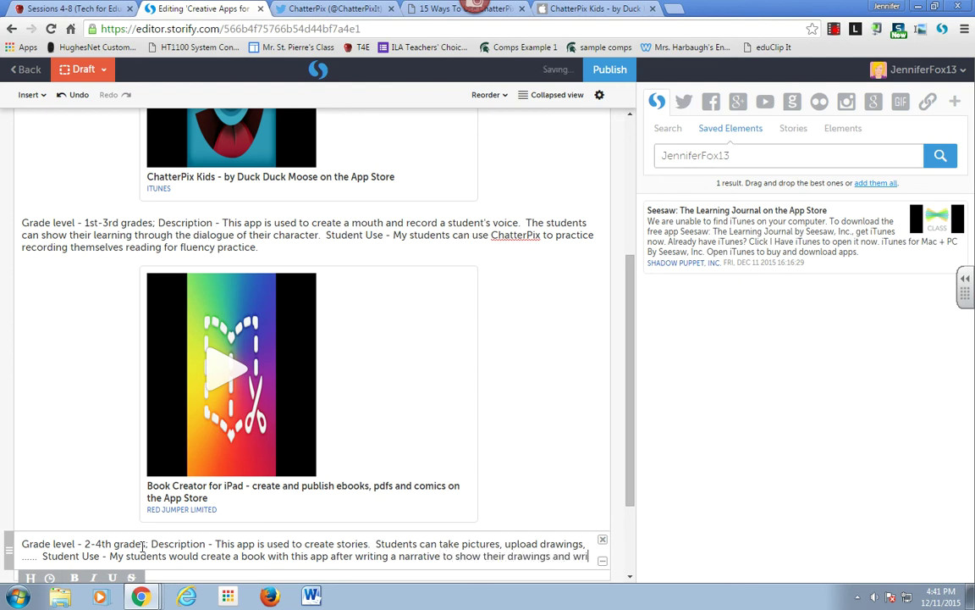
{"action": "type", "text": "ting to the"}
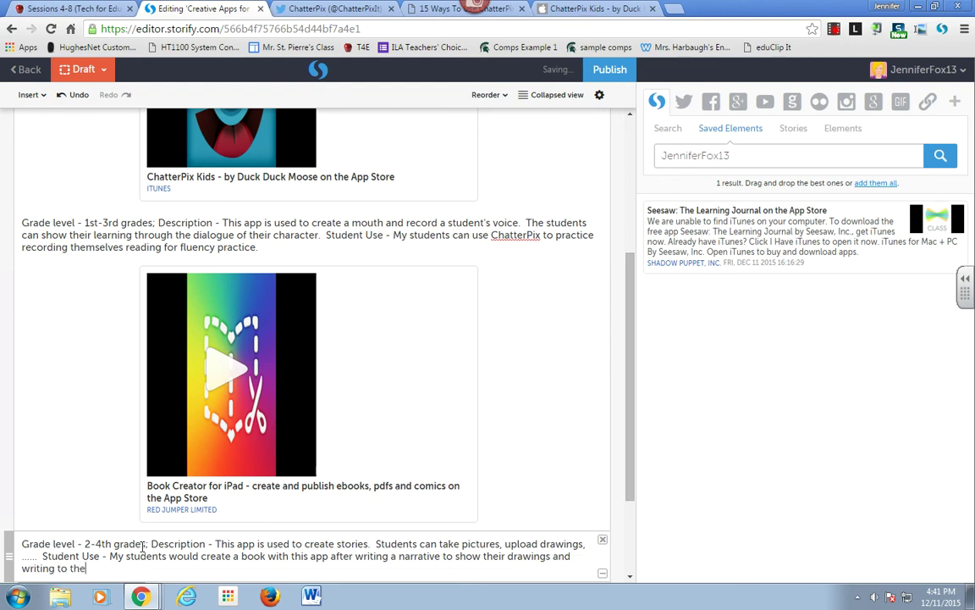
{"action": "type", "text": "ir parents on our website."}
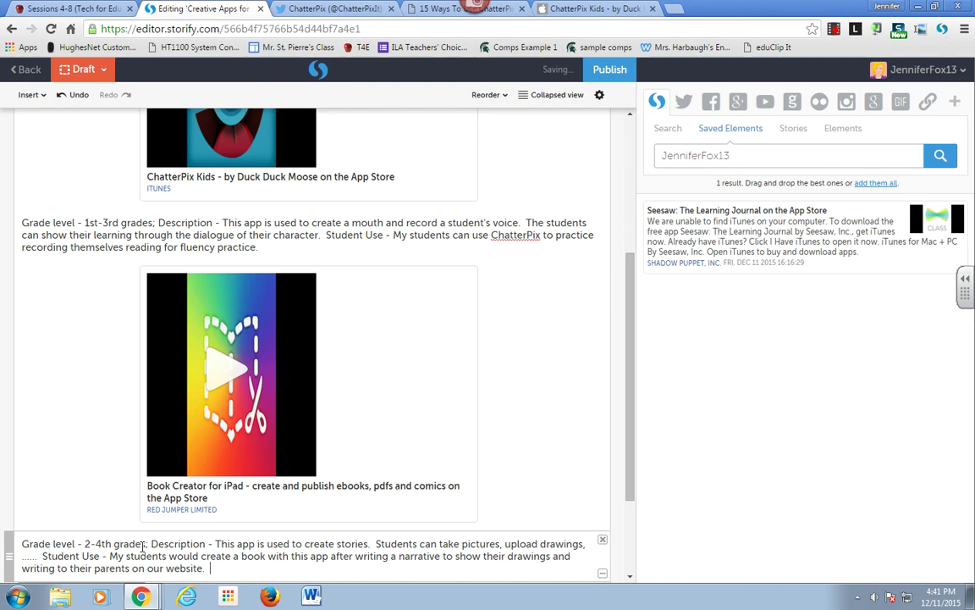
Review both app entries in the "Creative Apps for Literacy" story and publish it
{"action": "mouse_move", "coordinate": [633, 451]}
{"action": "left_mouse_down"}
{"action": "mouse_move", "coordinate": [637, 518]}
{"action": "mouse_move", "coordinate": [631, 440]}
{"action": "left_mouse_up"}
{"action": "scroll", "coordinate": [516, 349], "scroll_direction": "up", "scroll_amount": 3}
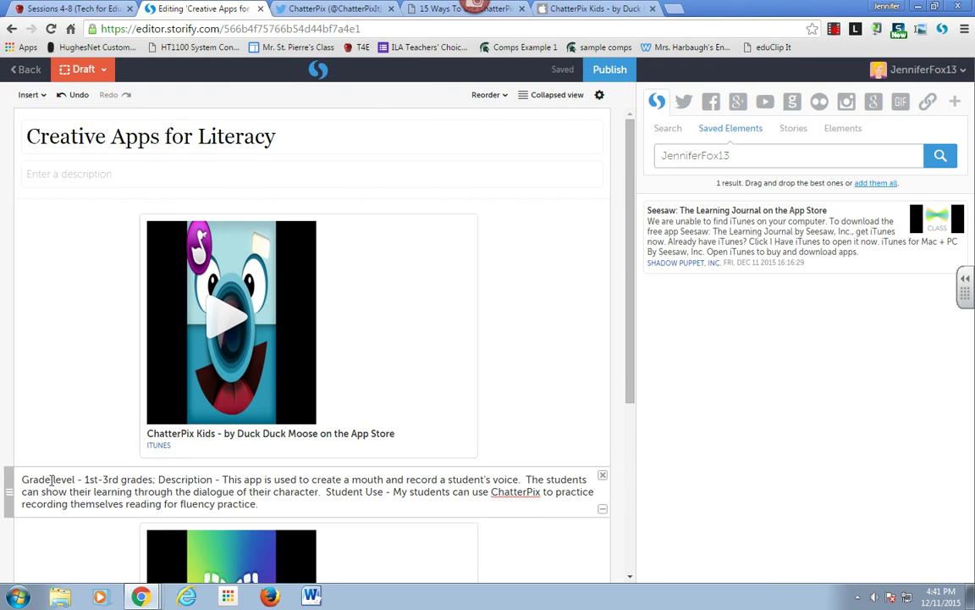
{"action": "scroll", "coordinate": [526, 512], "scroll_direction": "down", "scroll_amount": 3}
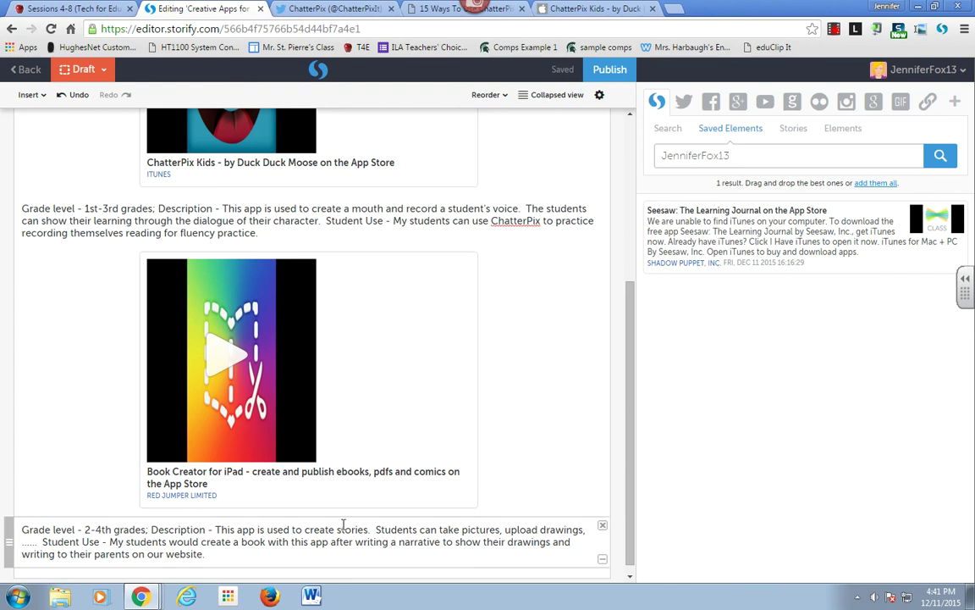
{"action": "scroll", "coordinate": [464, 503], "scroll_direction": "up", "scroll_amount": 3}
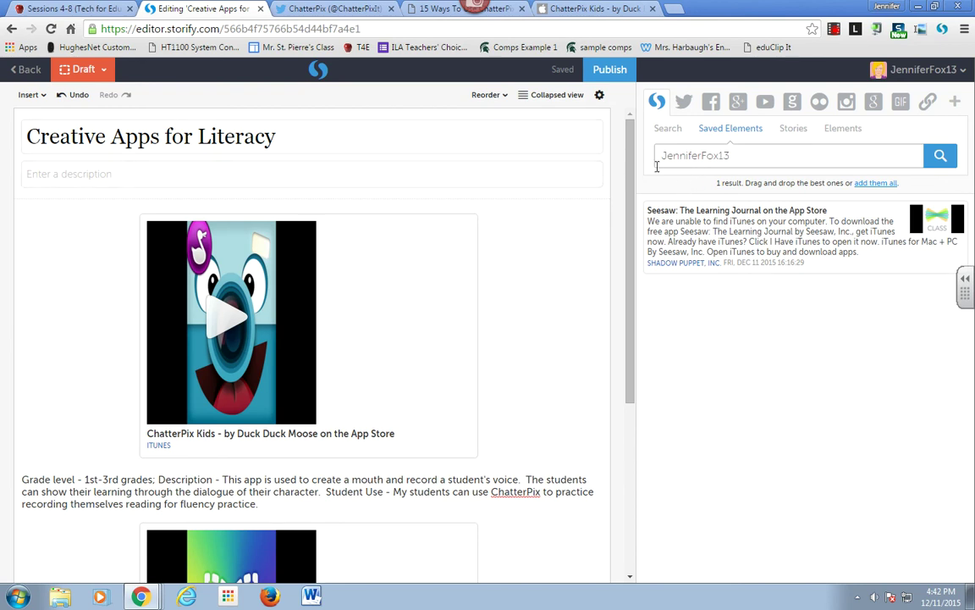
{"action": "left_click", "coordinate": [606, 75]}
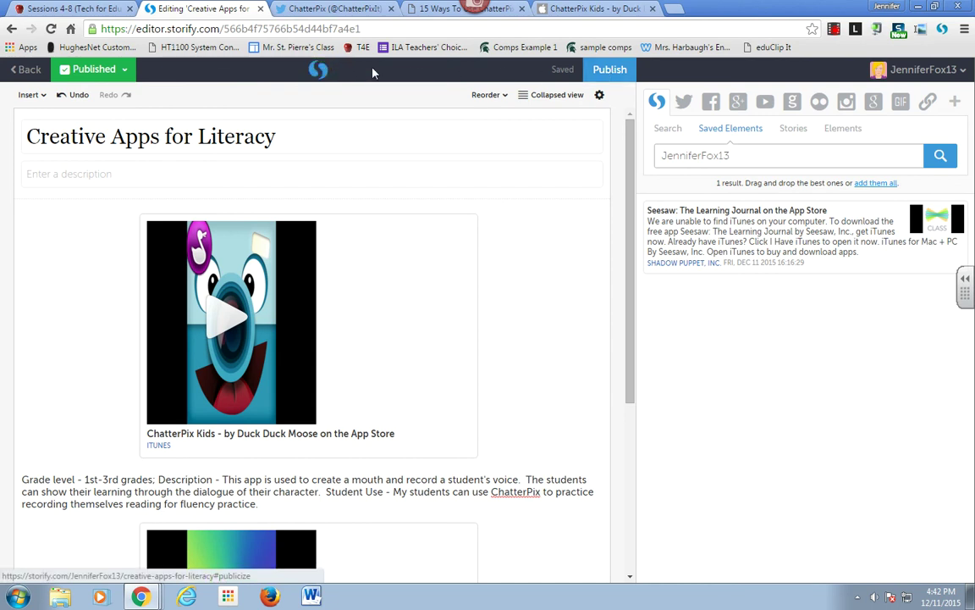
Open the published version of the story and look through its app entries and descriptions
{"action": "left_click", "coordinate": [82, 66]}
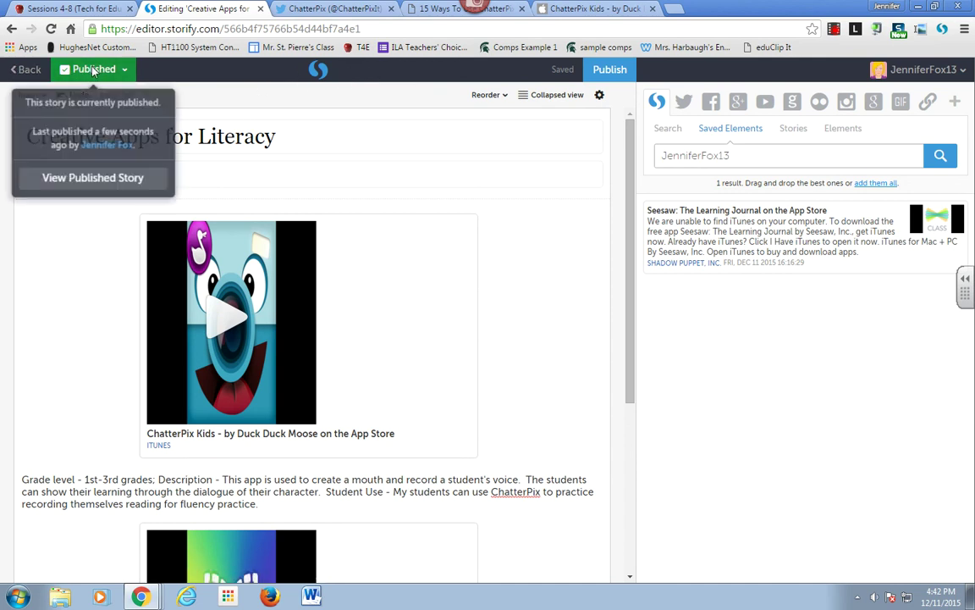
{"action": "left_click", "coordinate": [93, 170]}
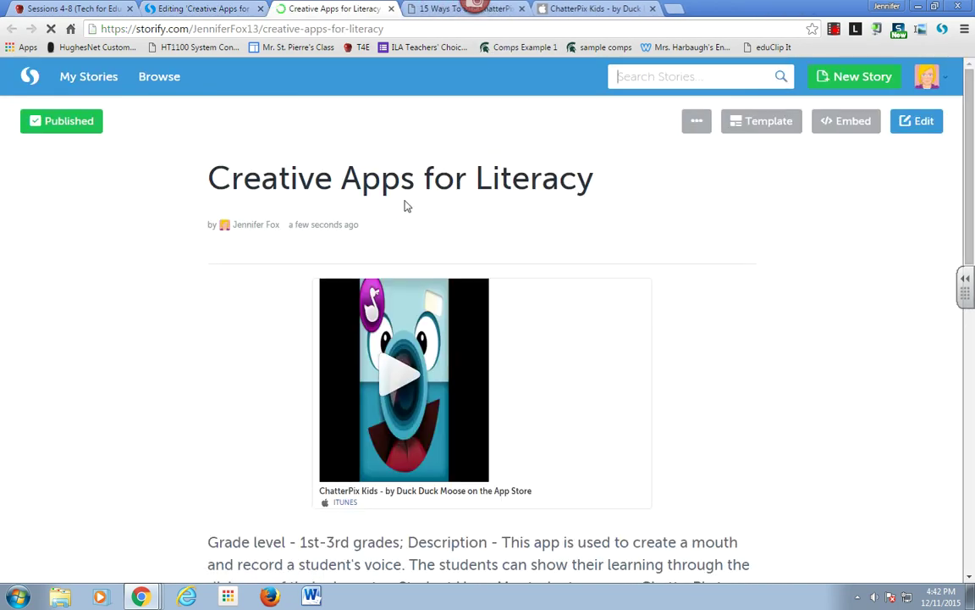
{"action": "scroll", "coordinate": [714, 310], "scroll_direction": "down", "scroll_amount": 8}
{"action": "scroll", "coordinate": [715, 306], "scroll_direction": "up", "scroll_amount": 10}
{"action": "scroll", "coordinate": [586, 318], "scroll_direction": "down", "scroll_amount": 2}
{"action": "scroll", "coordinate": [479, 259], "scroll_direction": "up", "scroll_amount": 2}
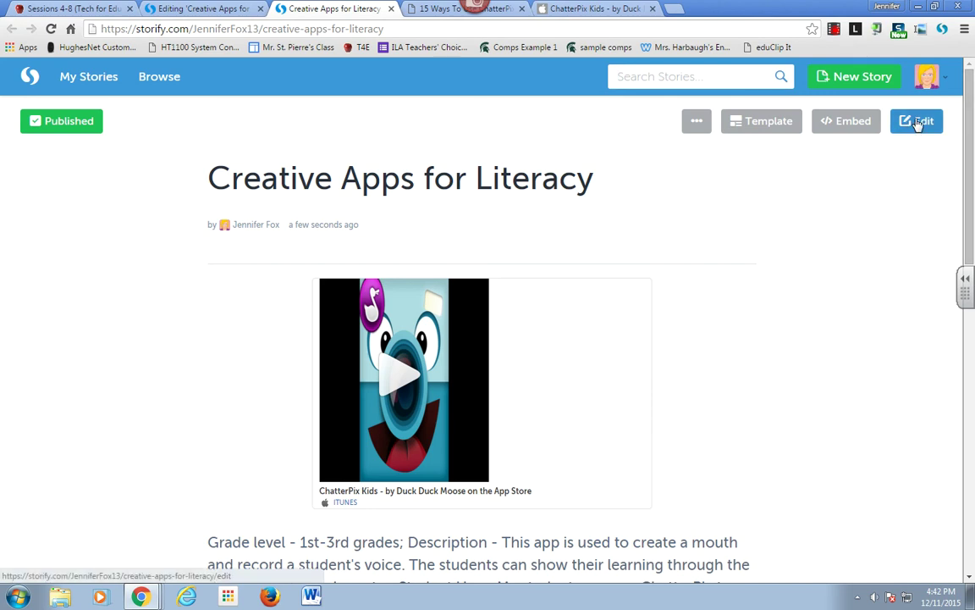
Preview the published story in the Grid template and switch back to the Story template without saving
{"action": "left_click", "coordinate": [761, 125]}
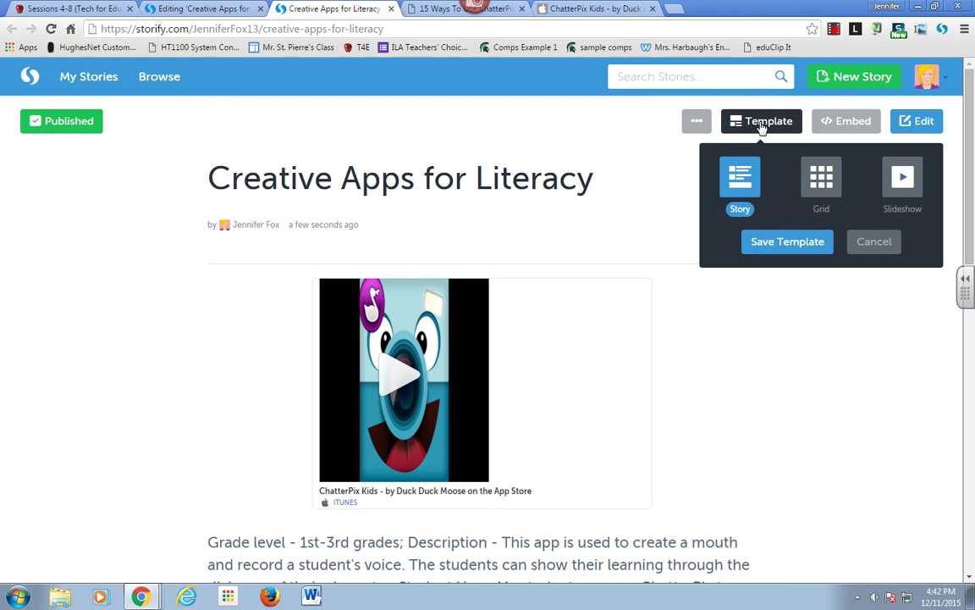
{"action": "left_click", "coordinate": [824, 179]}
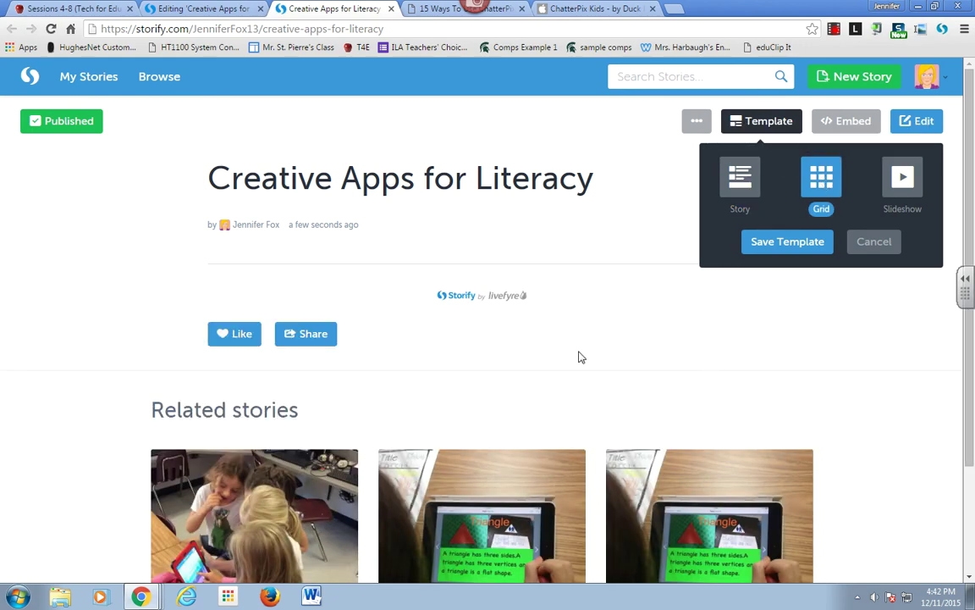
{"action": "scroll", "coordinate": [579, 355], "scroll_direction": "down", "scroll_amount": 2}
{"action": "scroll", "coordinate": [626, 364], "scroll_direction": "up", "scroll_amount": 2}
{"action": "scroll", "coordinate": [653, 355], "scroll_direction": "down", "scroll_amount": 1}
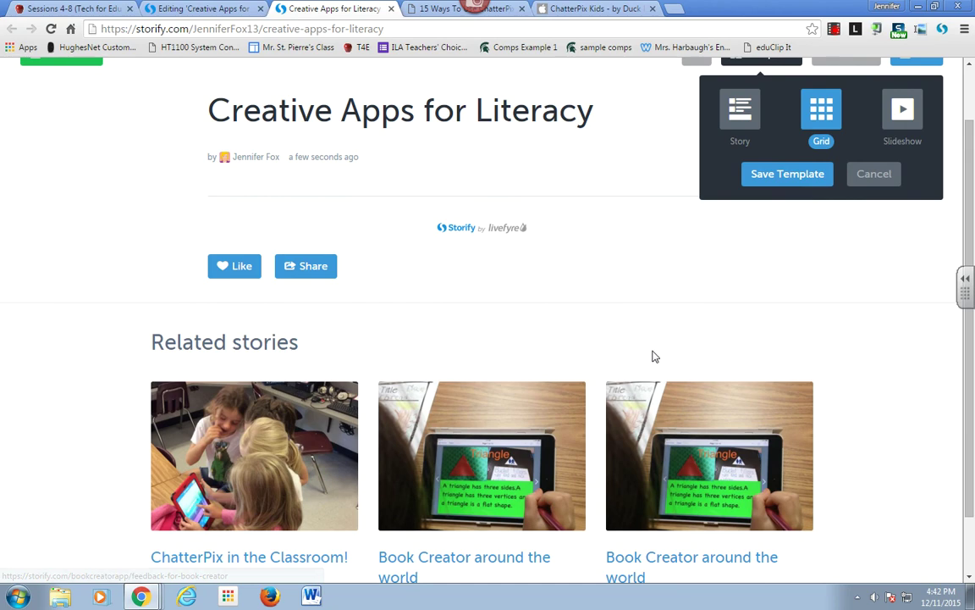
{"action": "scroll", "coordinate": [500, 337], "scroll_direction": "down", "scroll_amount": 1}
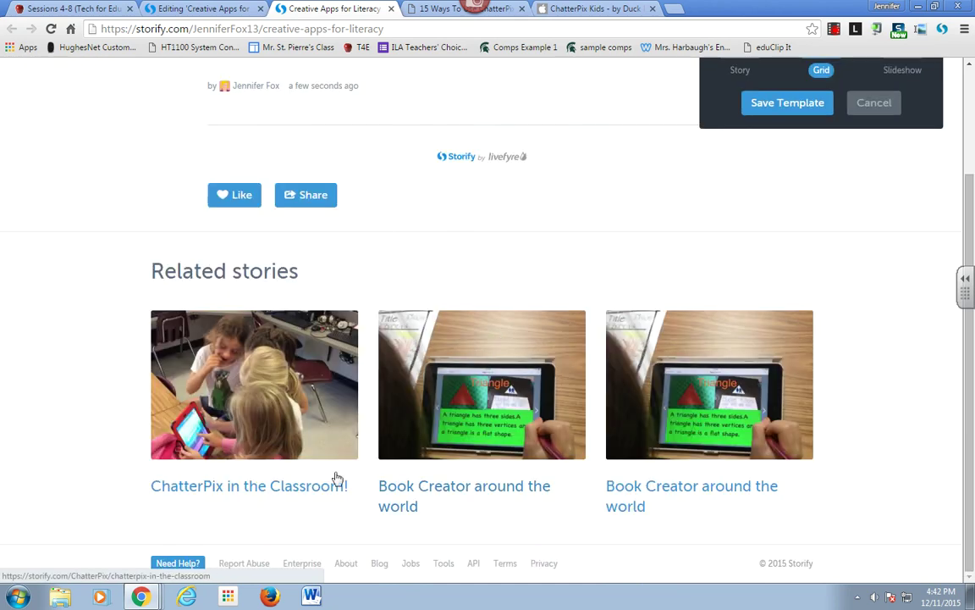
{"action": "scroll", "coordinate": [629, 231], "scroll_direction": "up", "scroll_amount": 2}
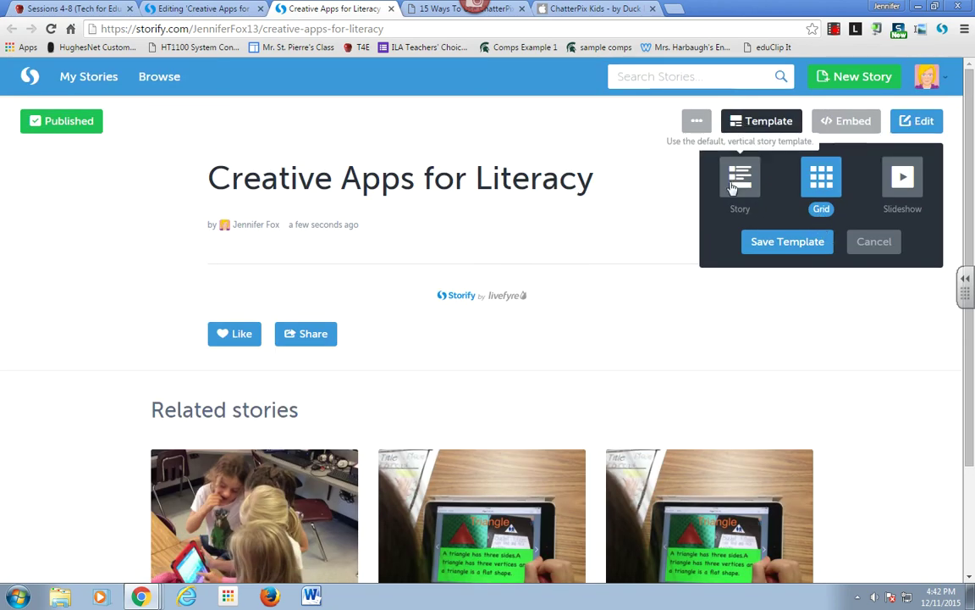
{"action": "left_click", "coordinate": [740, 181]}
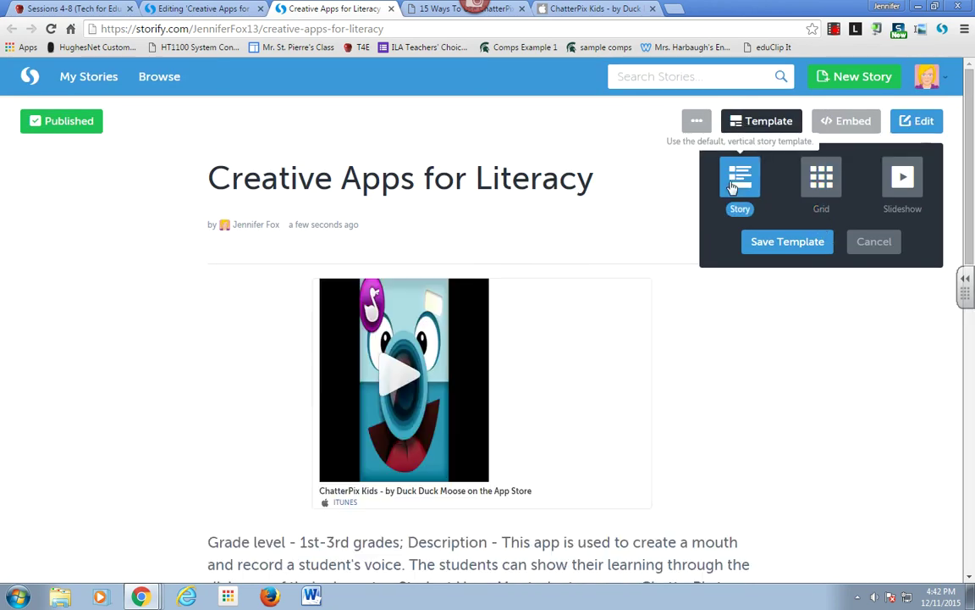
{"action": "left_click", "coordinate": [856, 328]}
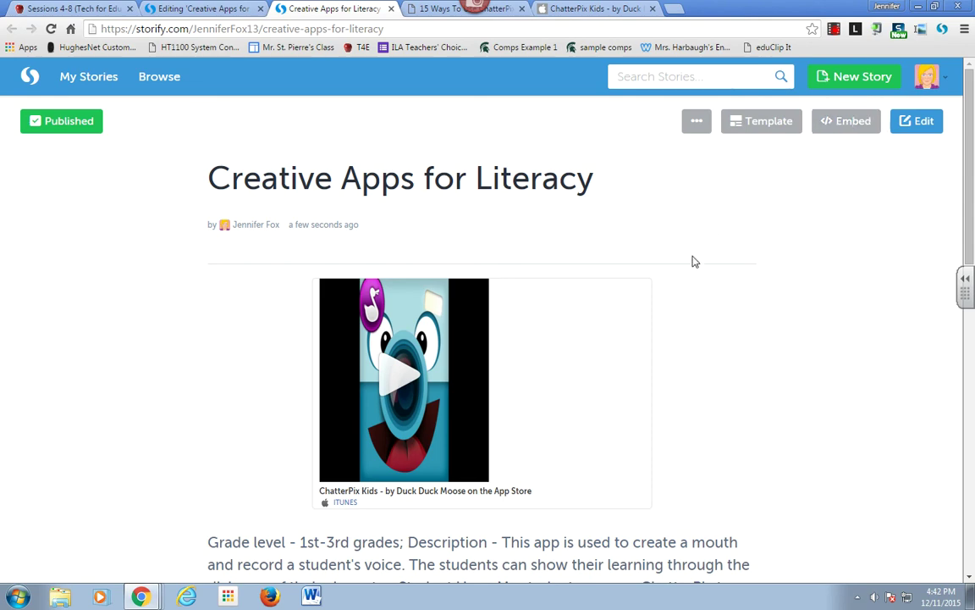
{"action": "scroll", "coordinate": [690, 327], "scroll_direction": "down", "scroll_amount": 4}
{"action": "scroll", "coordinate": [711, 328], "scroll_direction": "up", "scroll_amount": 3}
{"action": "scroll", "coordinate": [720, 327], "scroll_direction": "up", "scroll_amount": 1}
{"action": "left_click", "coordinate": [834, 29]}
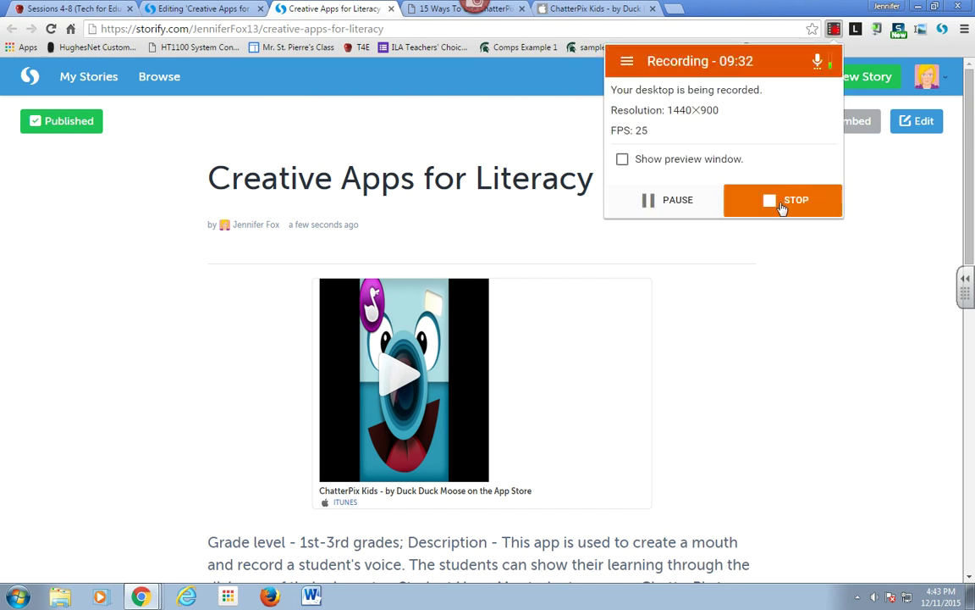